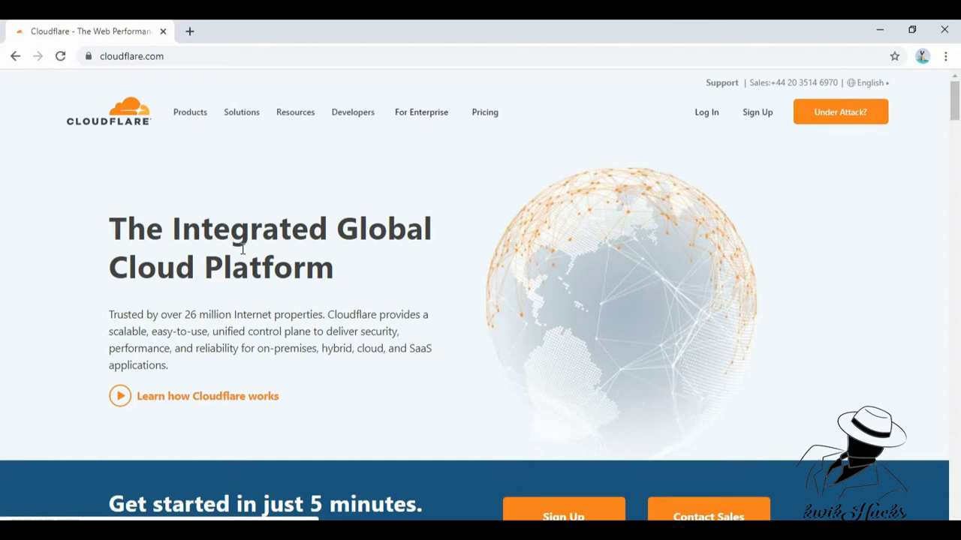
Sign up for a new Cloudflare account with the account e-mail and a password meeting the listed requirements.
click(749, 119)
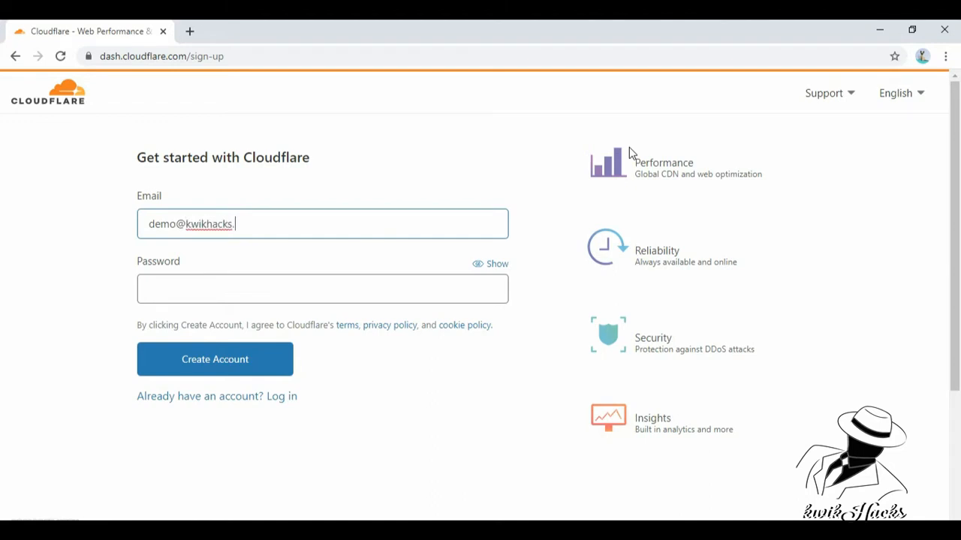
click(406, 291)
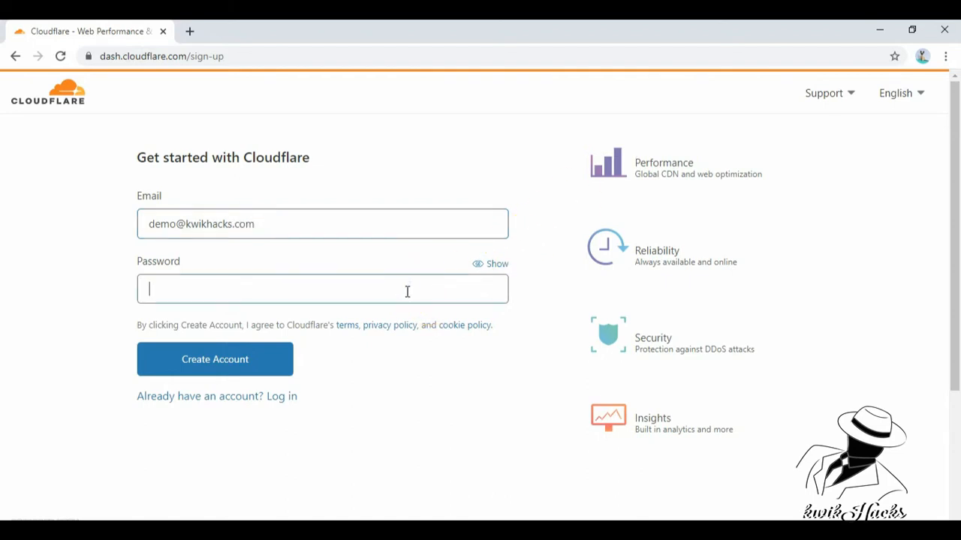
text(••)
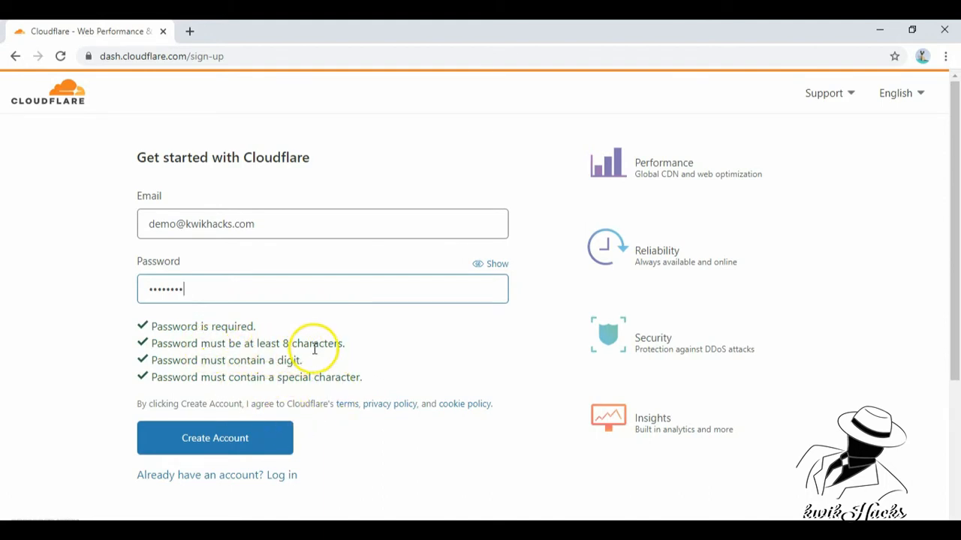
triple_click(256, 346)
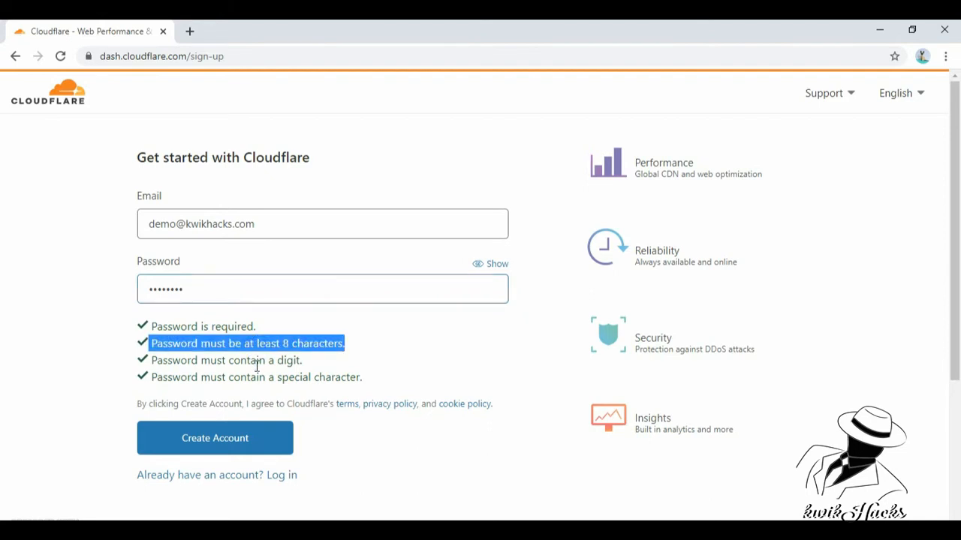
triple_click(255, 364)
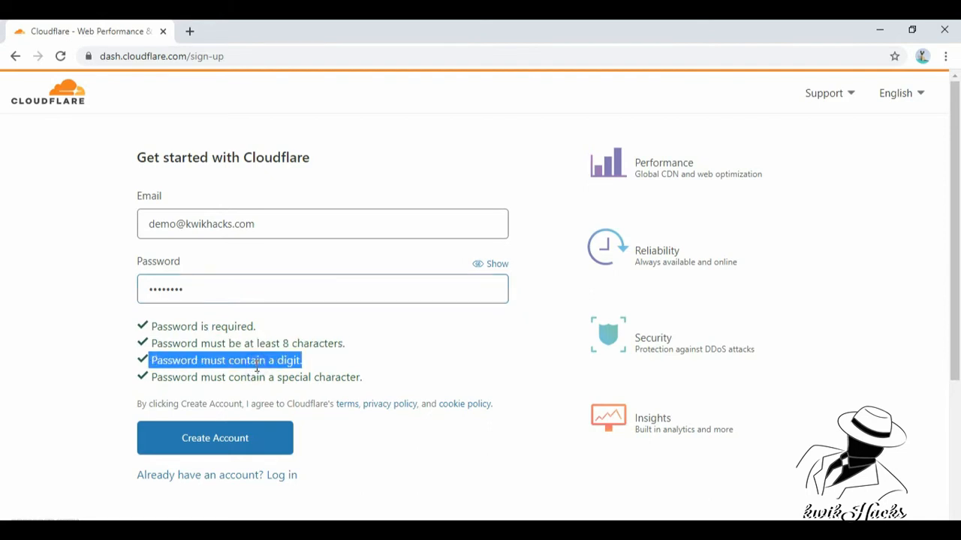
triple_click(257, 378)
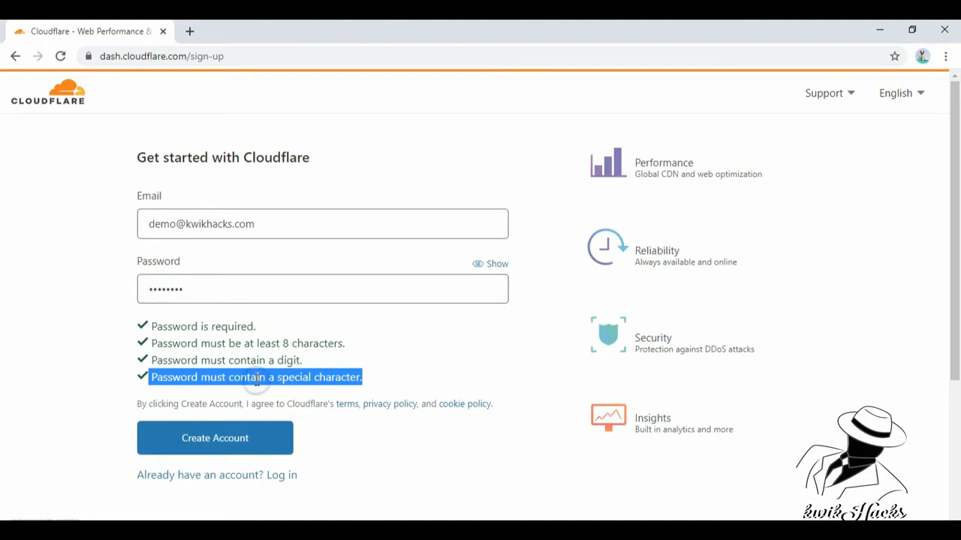
click(429, 367)
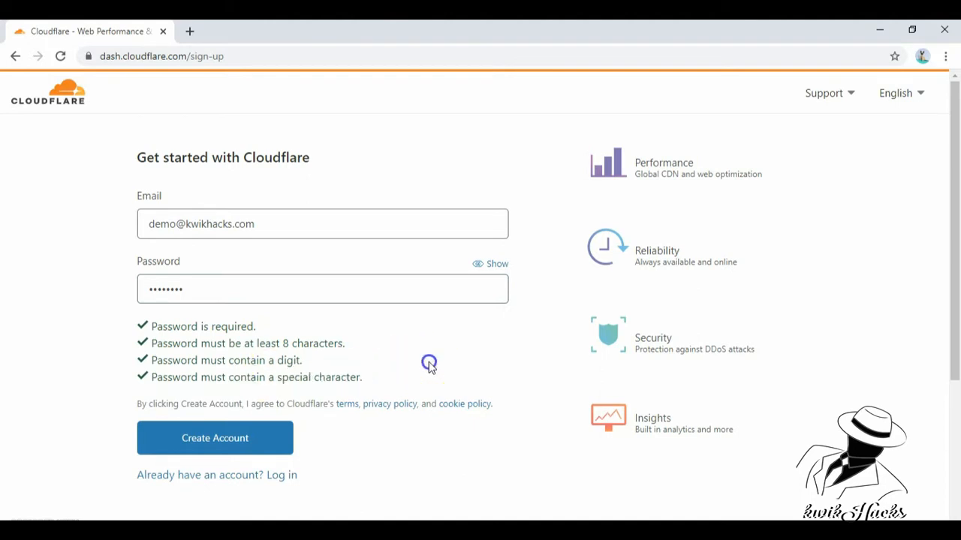
click(240, 443)
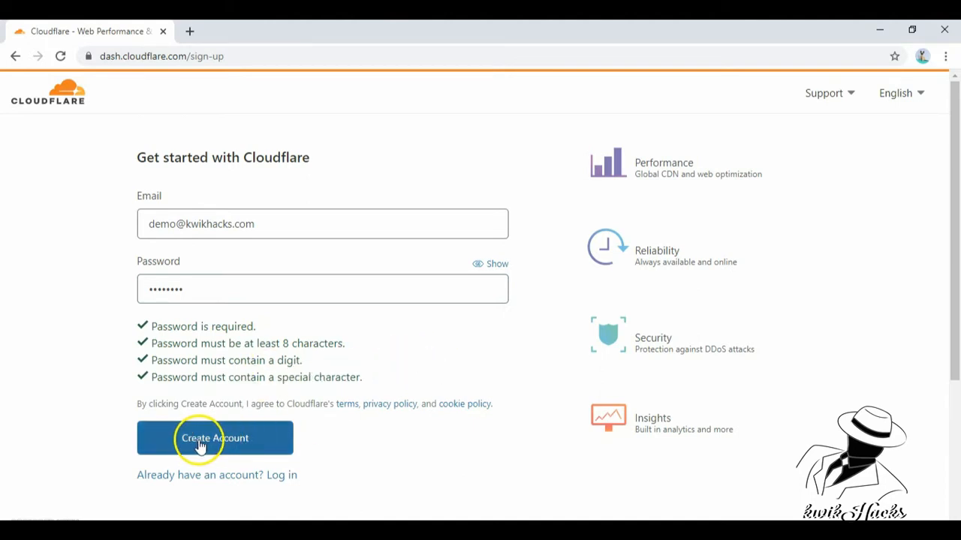
click(210, 442)
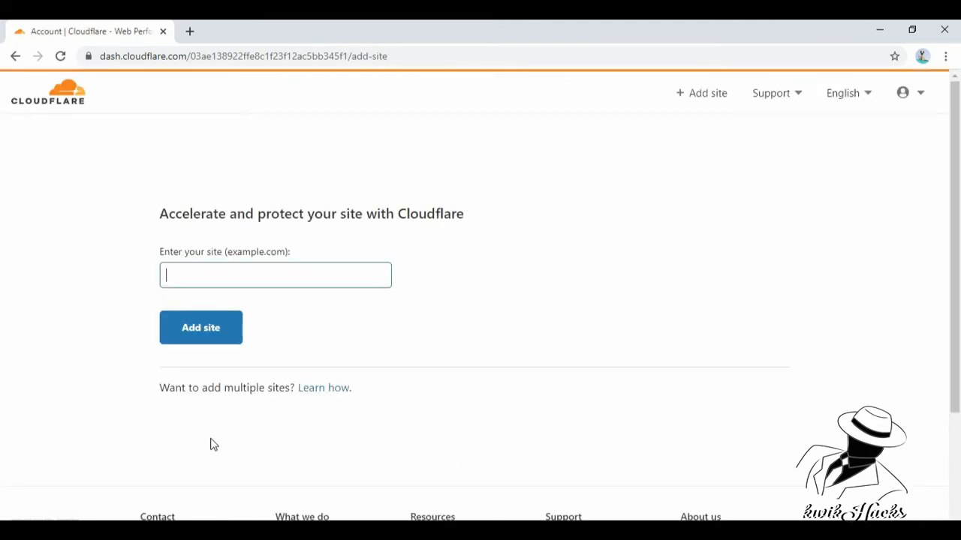
Add the site blogforafrica.com to the account and confirm the Free $0/month plan for it.
click(305, 273)
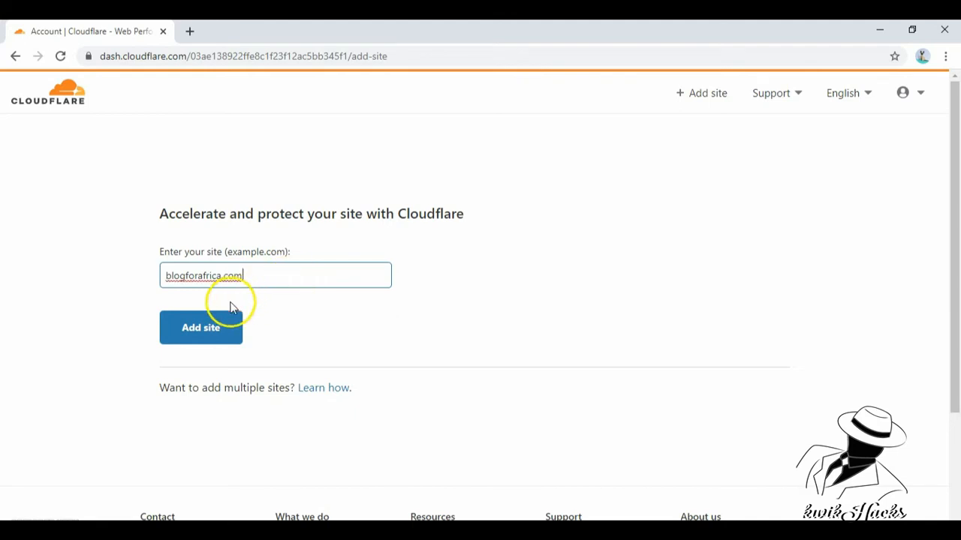
click(202, 327)
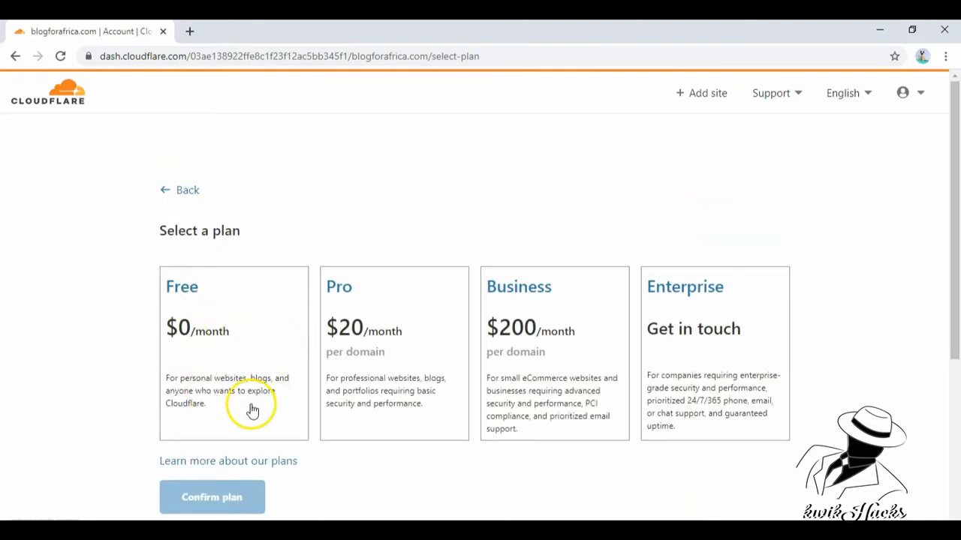
click(263, 381)
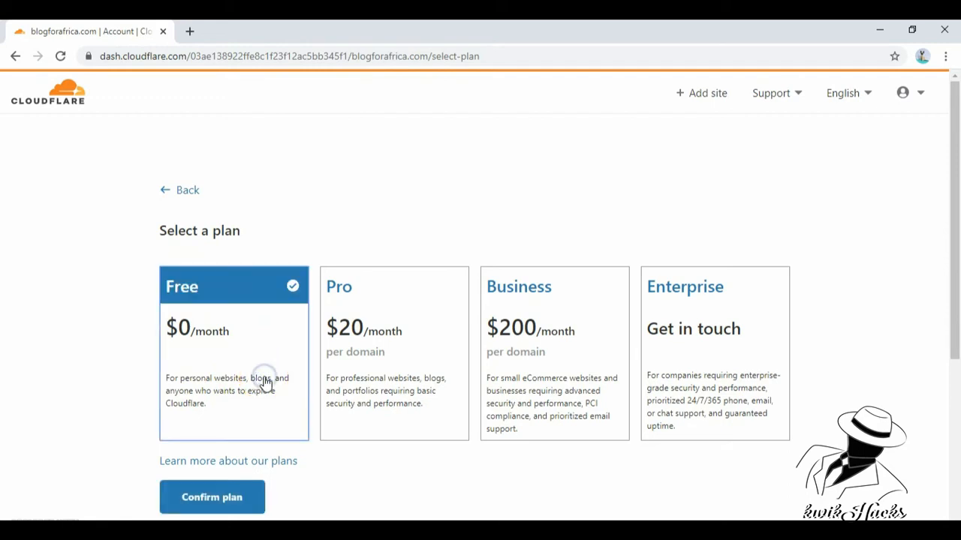
click(241, 500)
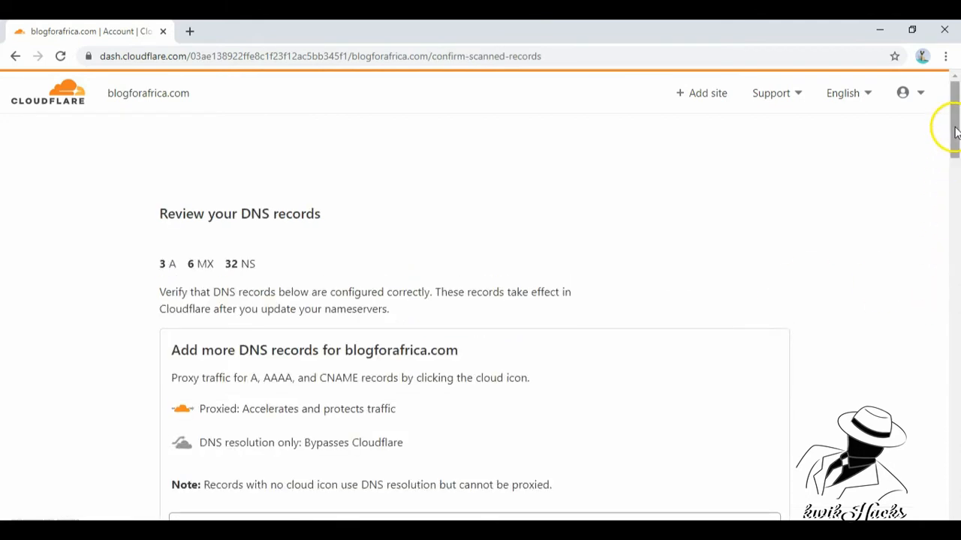
Accept the scanned DNS records for blogforafrica.com and continue with the default method of changing nameservers.
drag(954, 129, 956, 276)
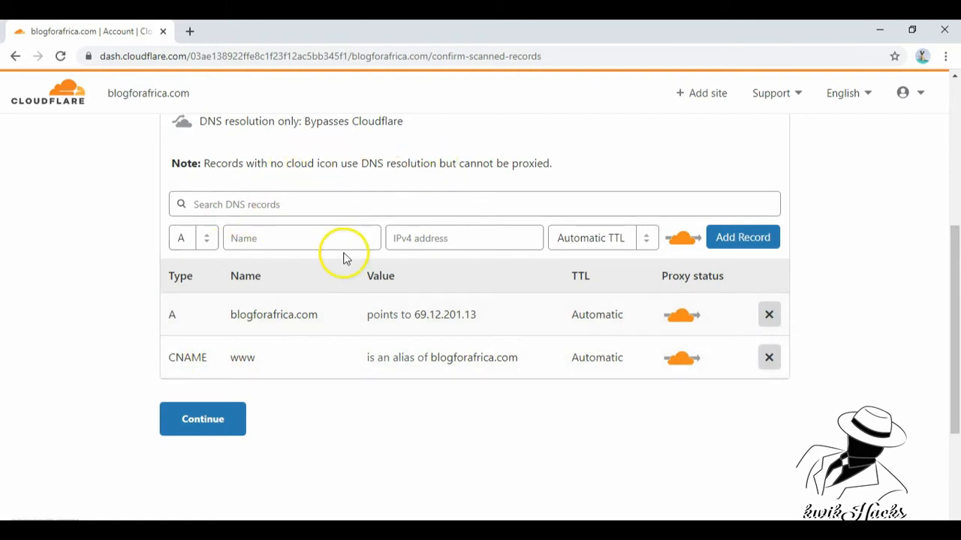
click(210, 429)
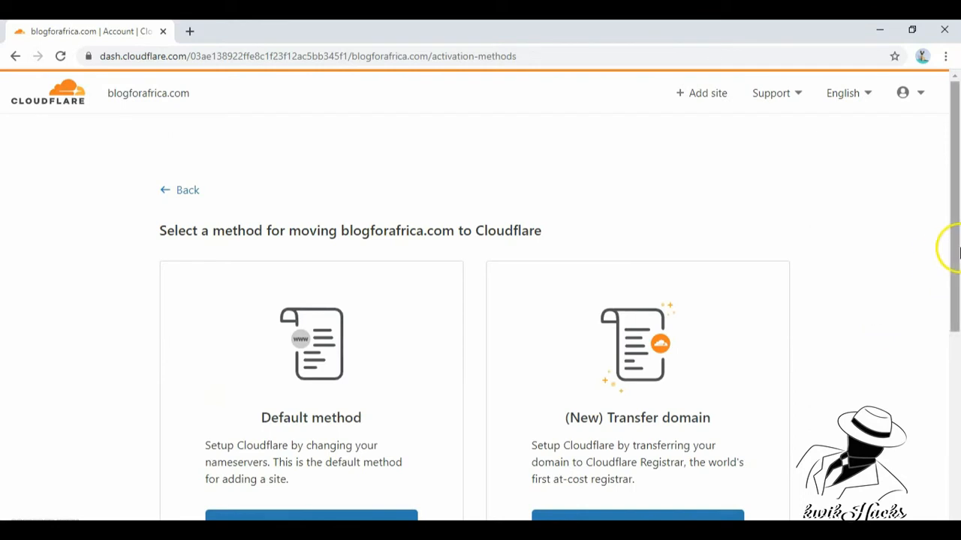
drag(956, 221, 957, 257)
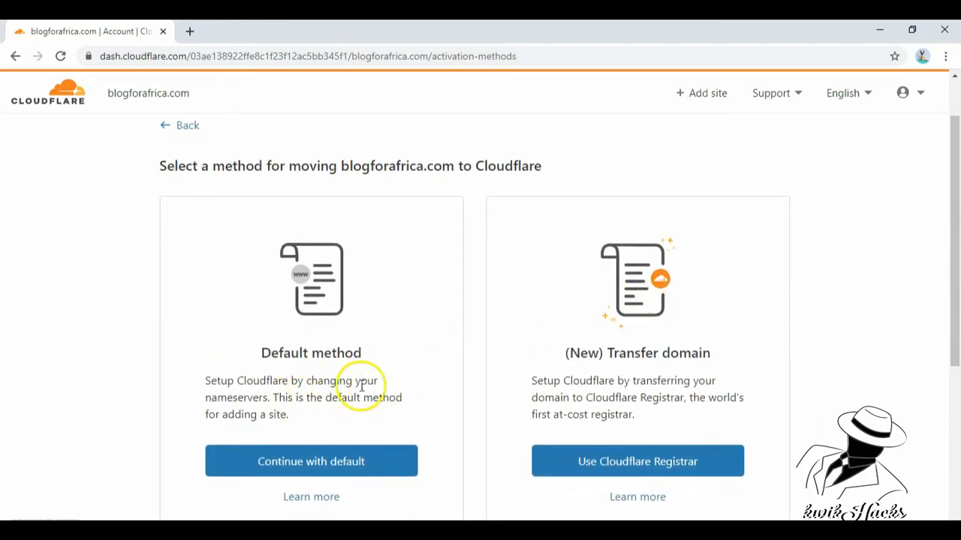
triple_click(300, 391)
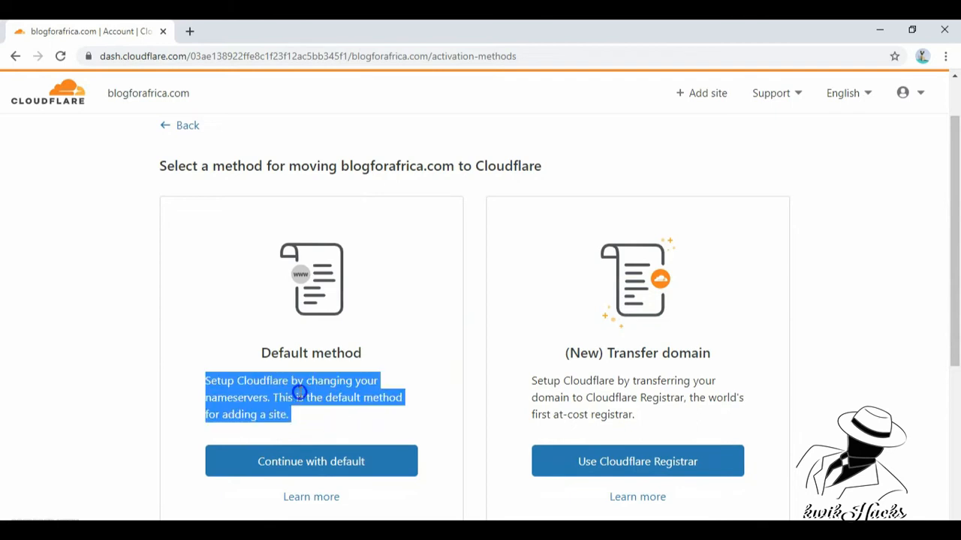
drag(954, 342, 945, 375)
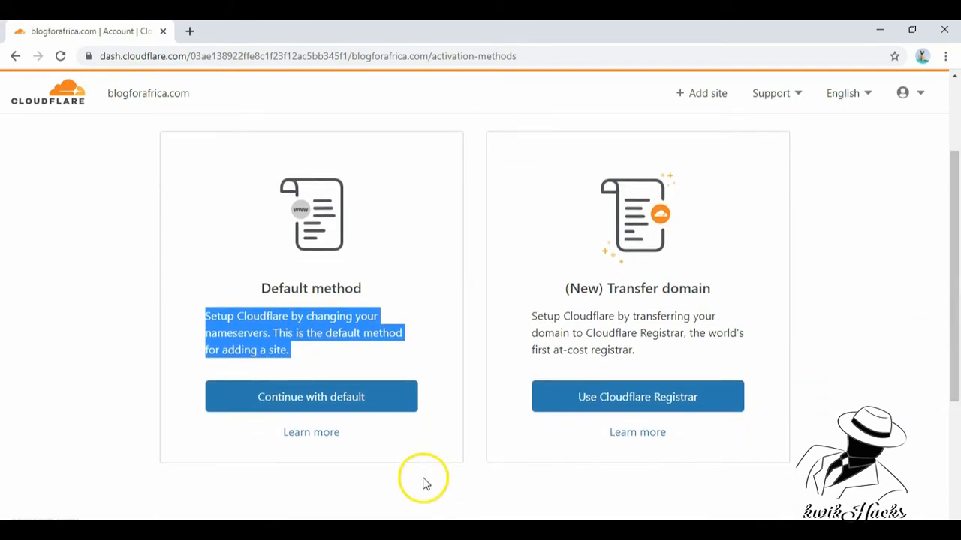
click(337, 365)
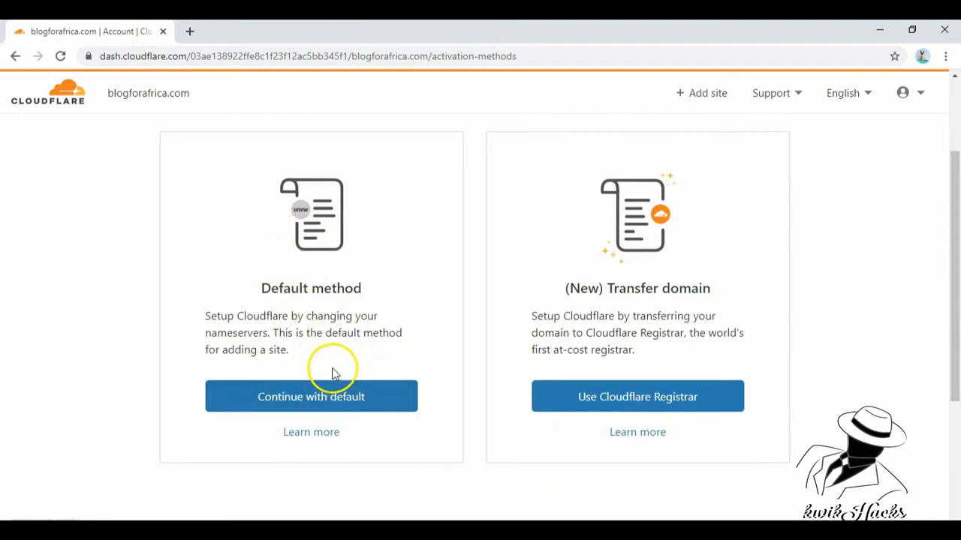
click(334, 403)
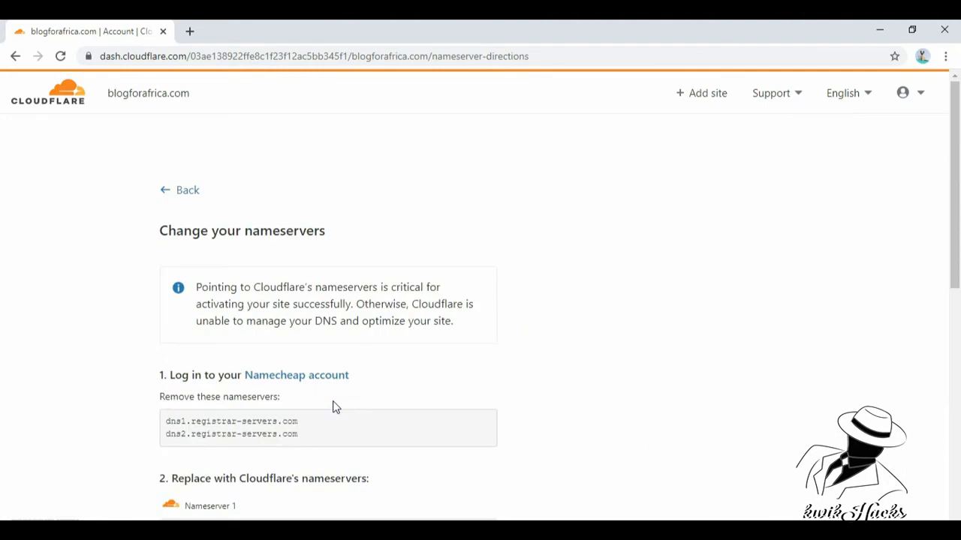
Open the Namecheap account link from the nameserver instructions in a new browser tab and switch to it.
drag(952, 244, 956, 267)
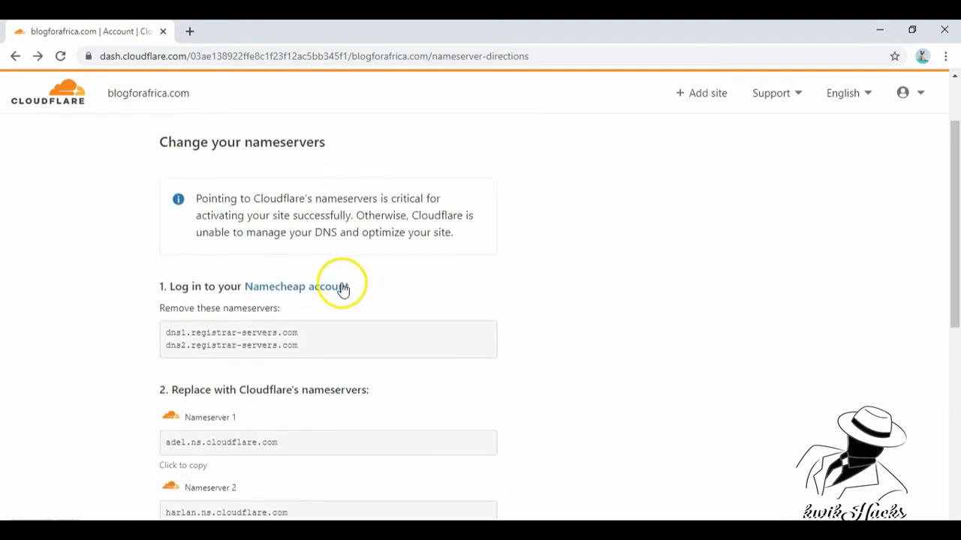
right_click(315, 292)
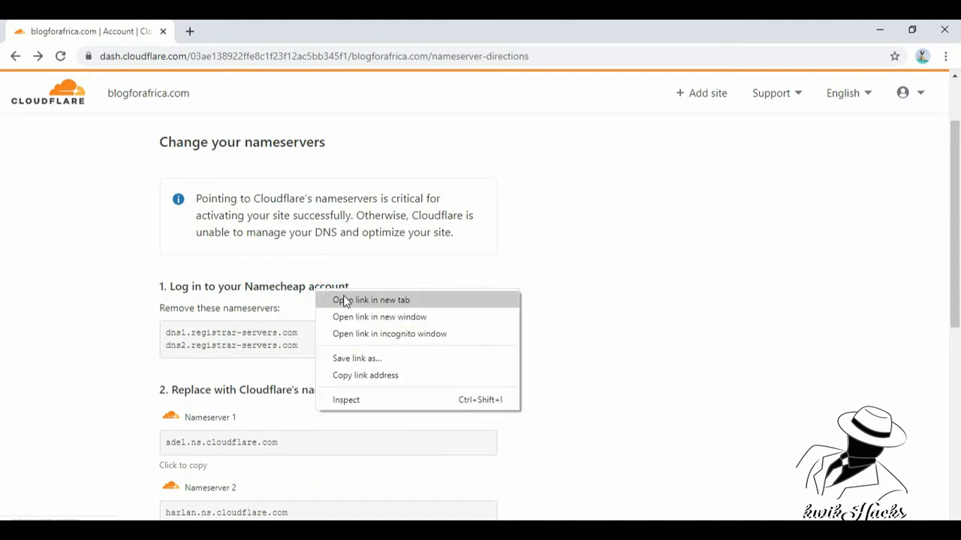
click(353, 301)
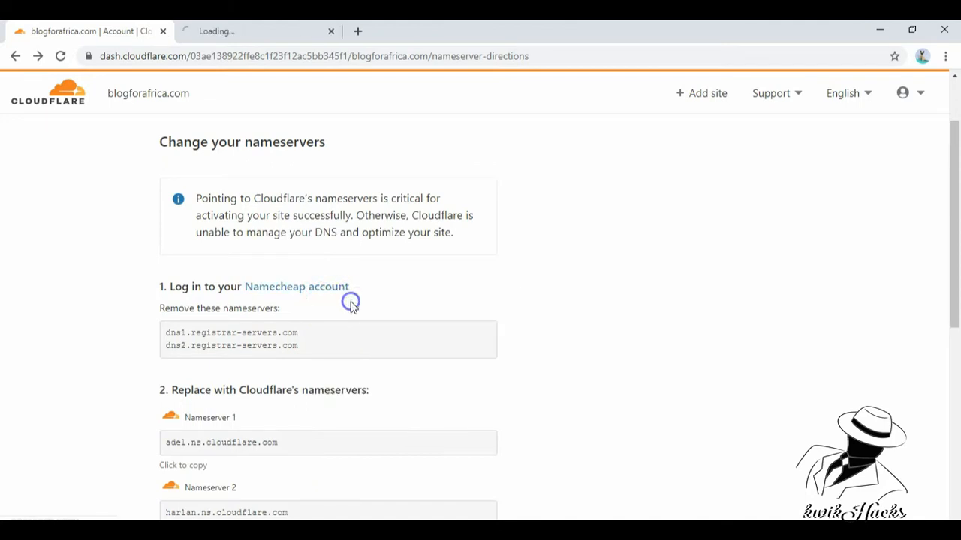
click(268, 33)
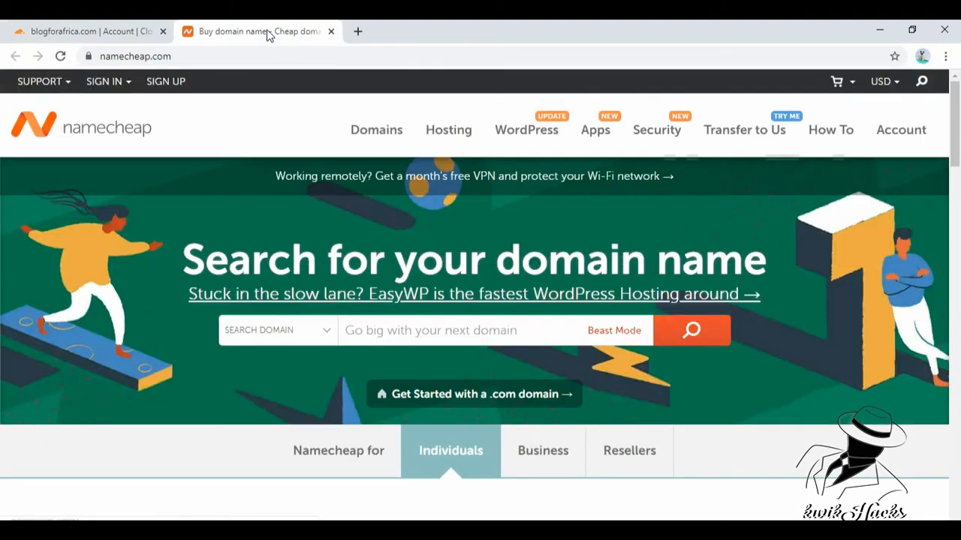
Sign in to Namecheap with the account username and password.
click(122, 87)
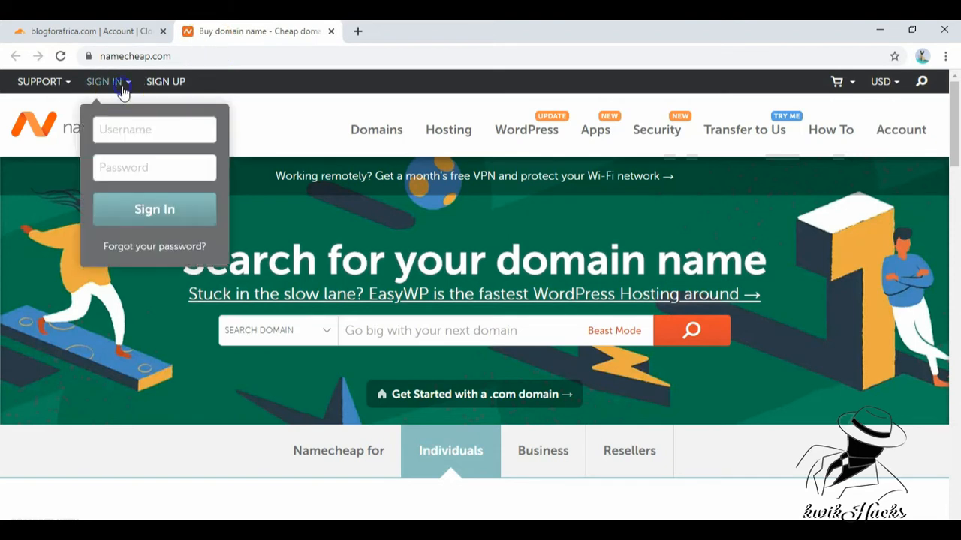
click(123, 127)
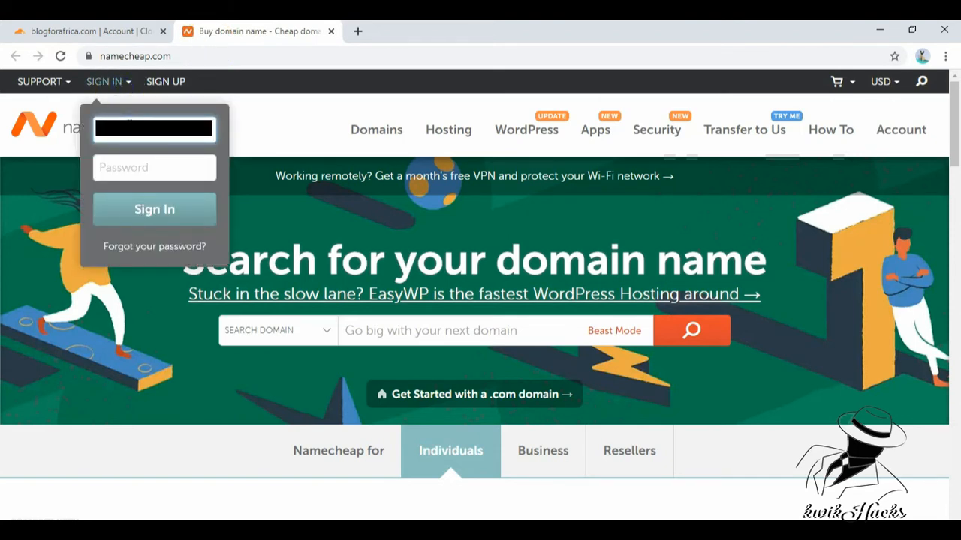
key(Tab)
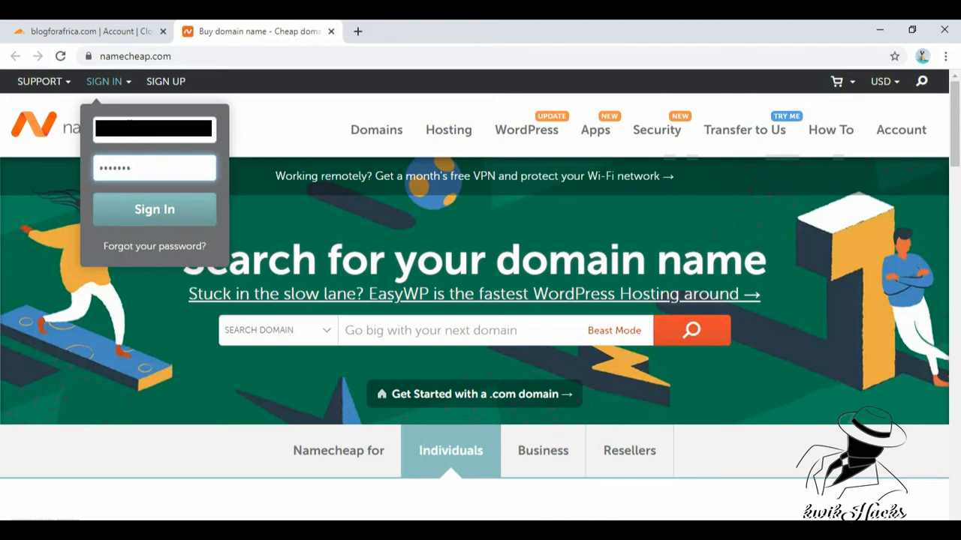
click(154, 208)
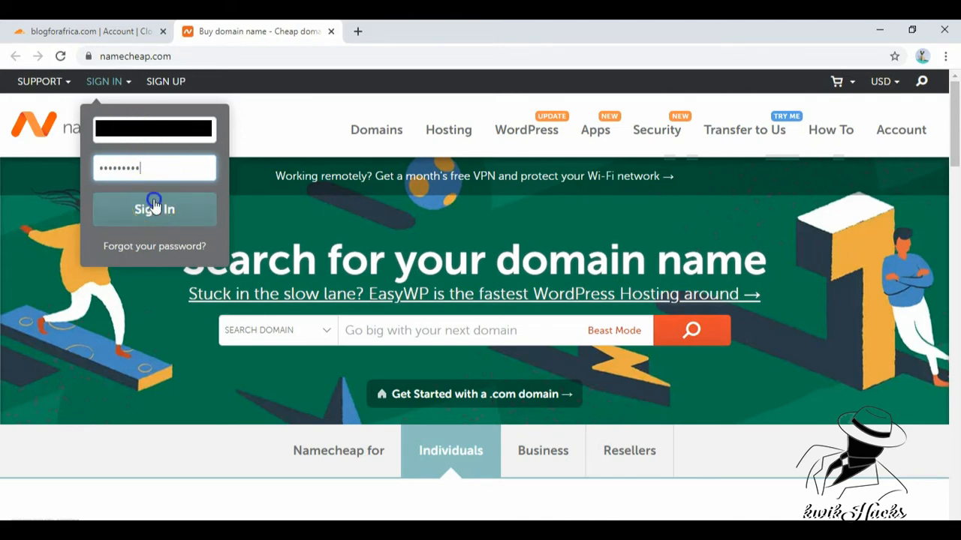
click(154, 204)
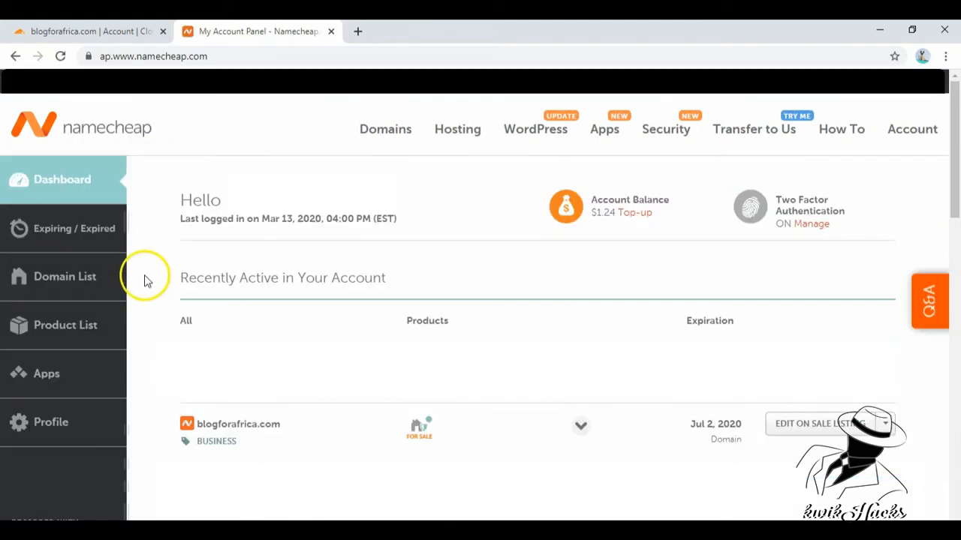
Open the management page of blogforafrica.com from the Namecheap domain list.
click(71, 279)
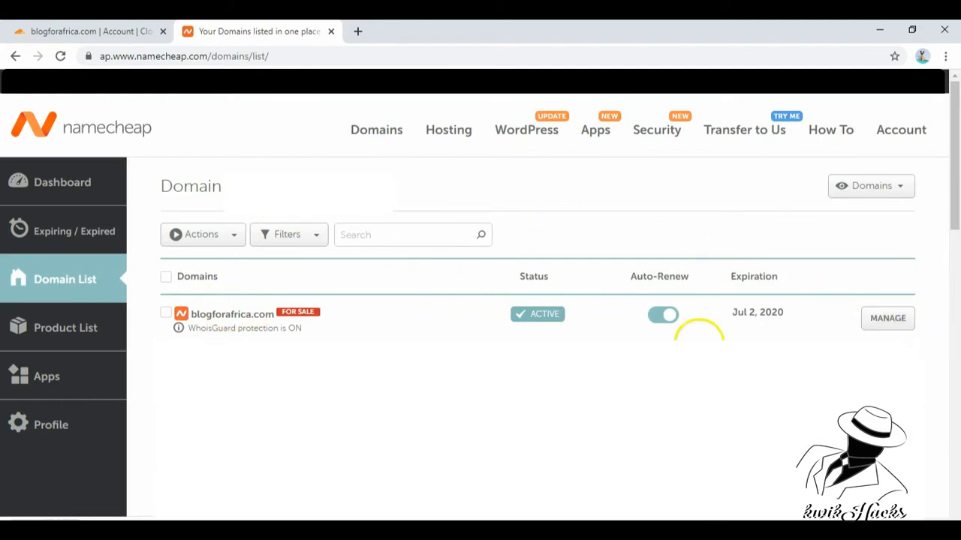
click(887, 320)
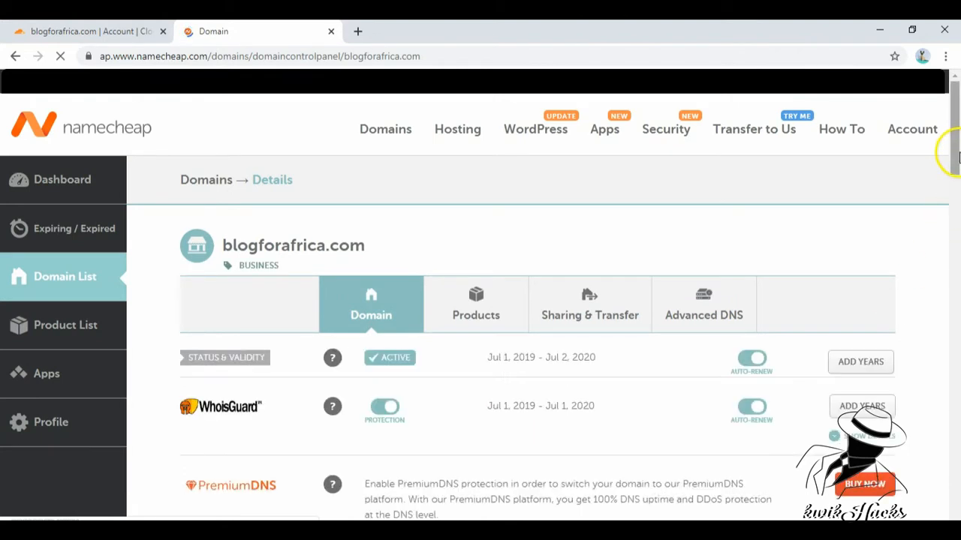
Switch the nameserver setting of blogforafrica.com to Custom DNS.
drag(951, 103, 957, 212)
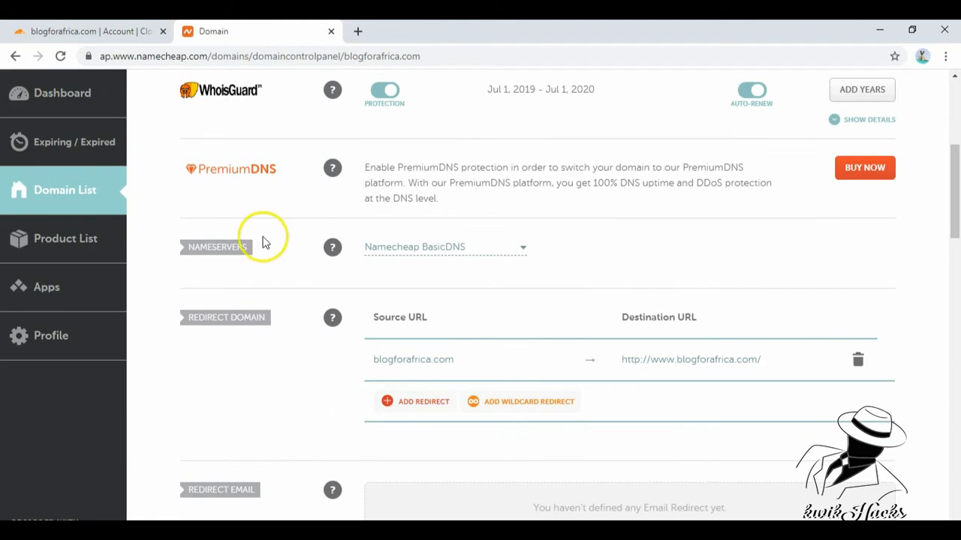
double_click(219, 247)
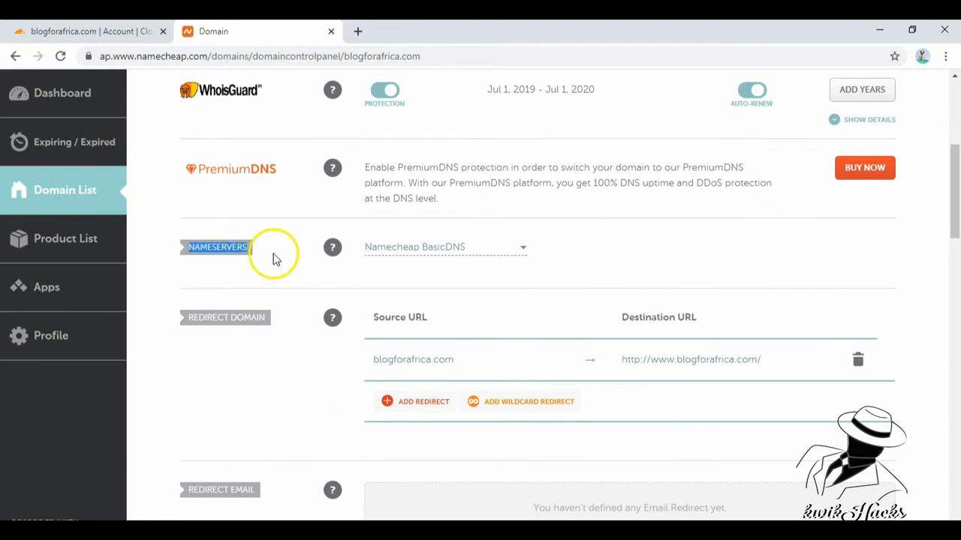
click(326, 252)
mouse_move(334, 250)
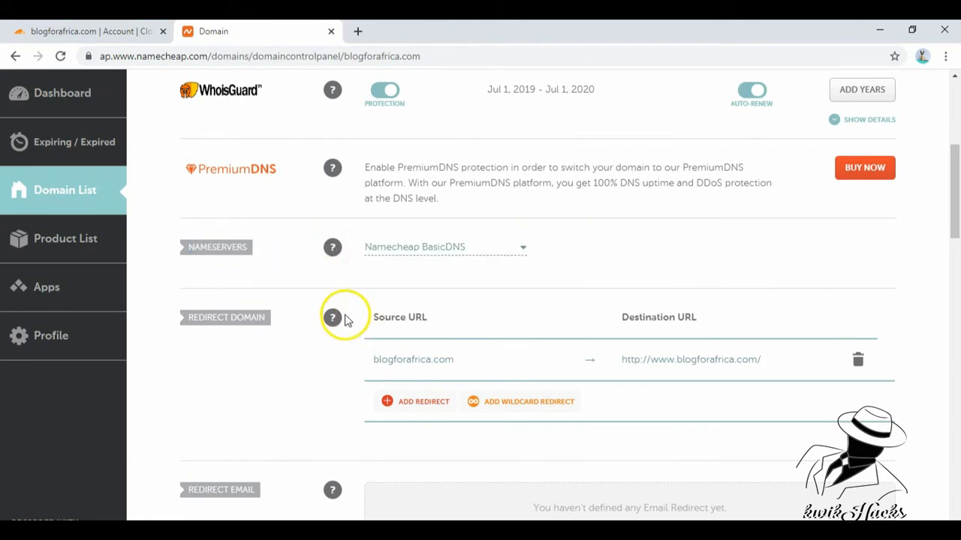
click(525, 248)
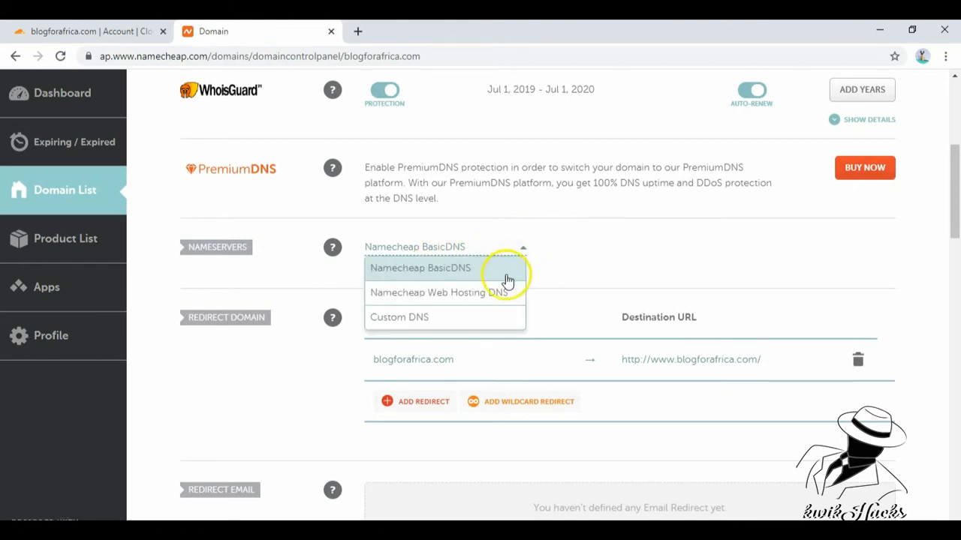
click(453, 318)
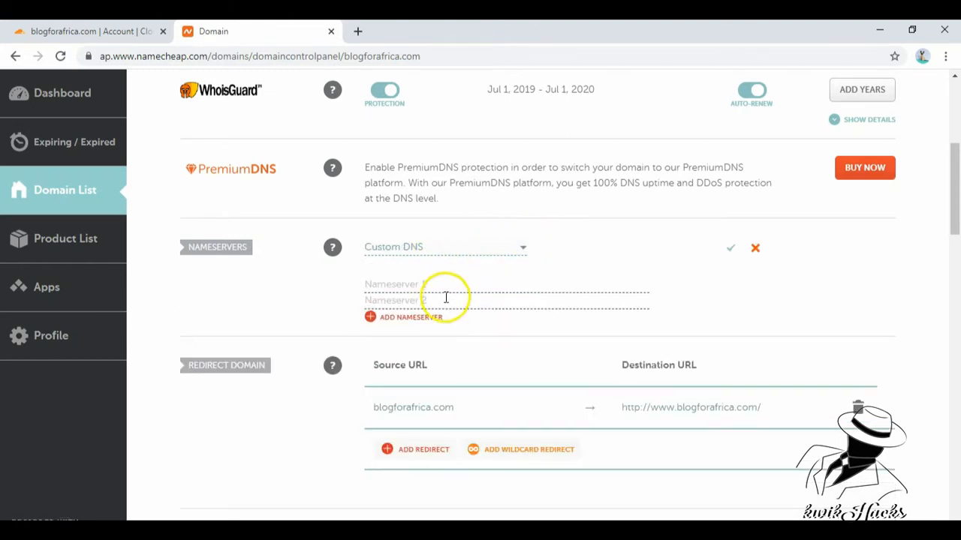
Copy Cloudflare's first nameserver, adel.ns.cloudflare.com, and paste it as Nameserver 1 of the domain in Namecheap.
click(146, 31)
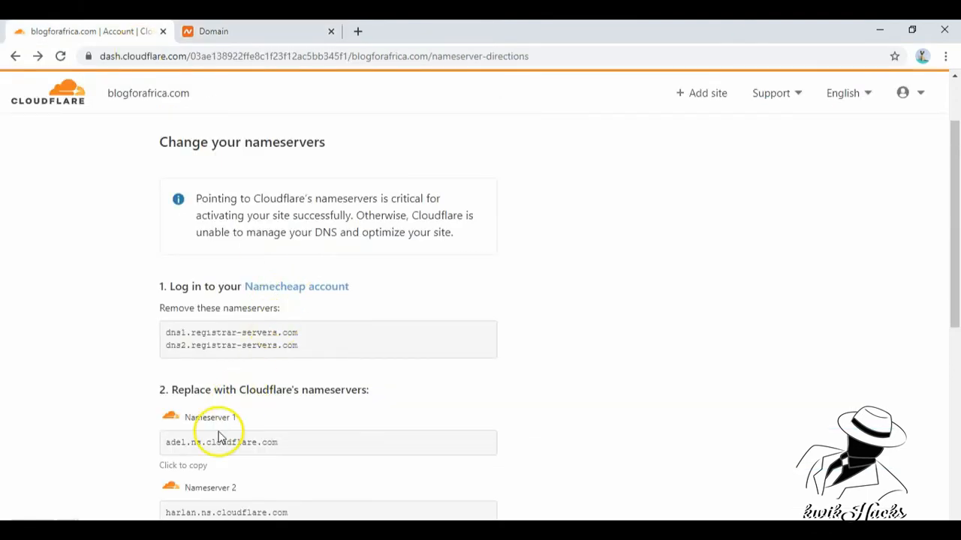
click(194, 467)
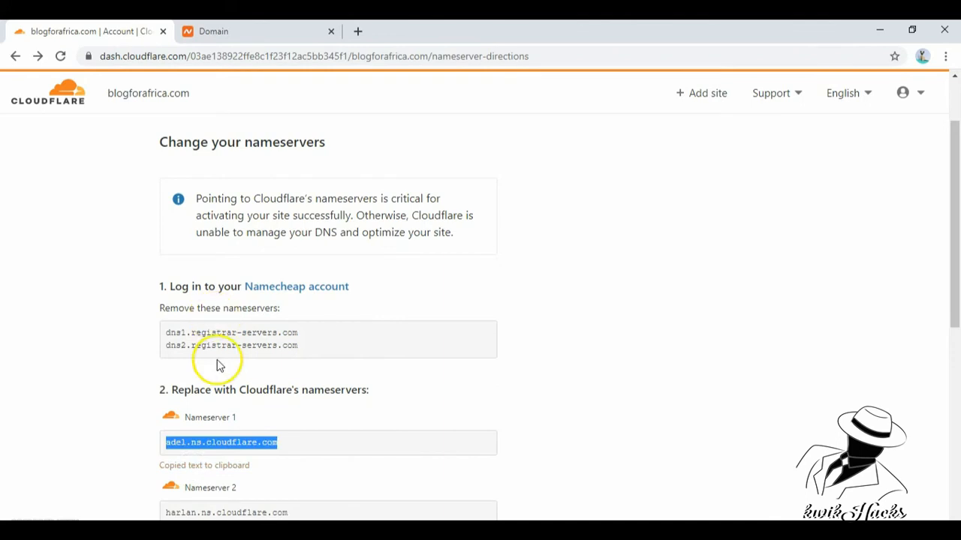
triple_click(217, 418)
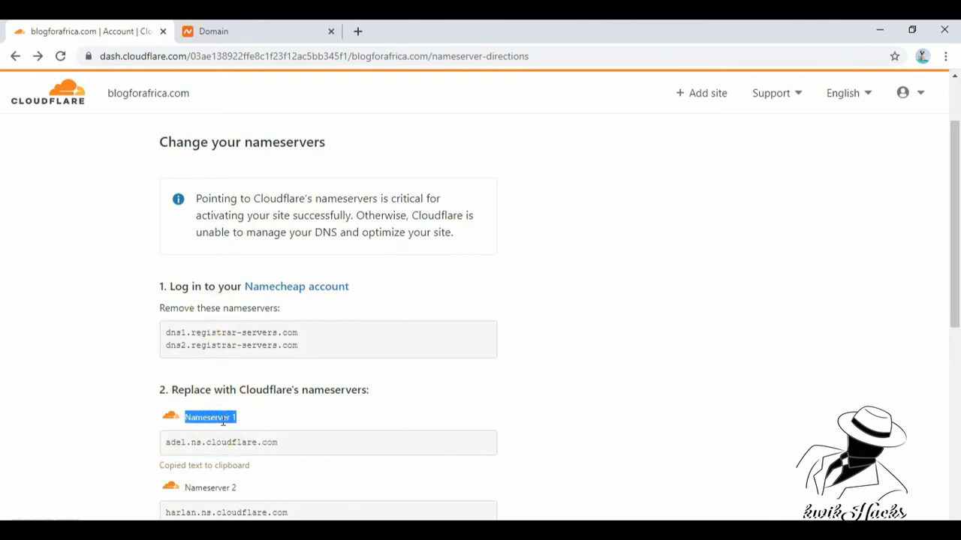
click(197, 467)
key(ctrl+c)
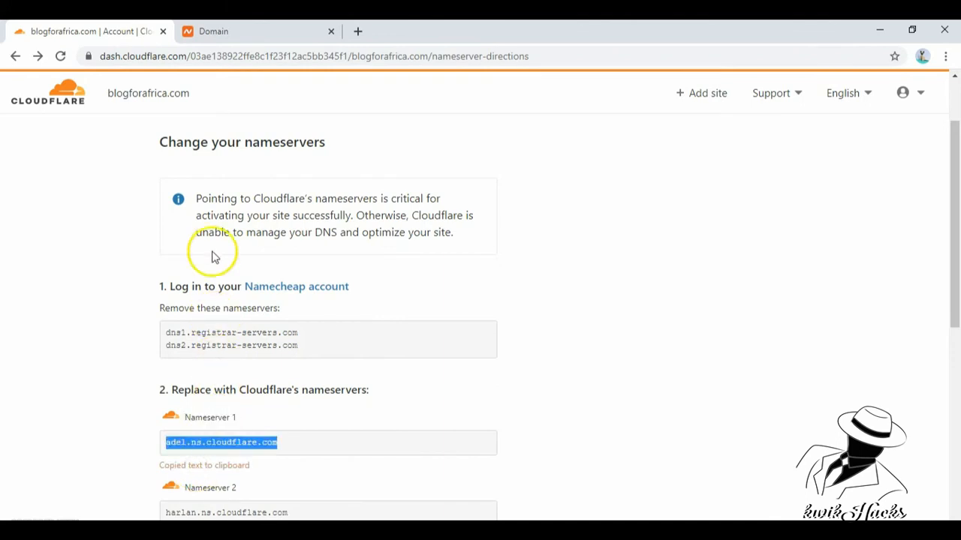
click(214, 31)
click(415, 285)
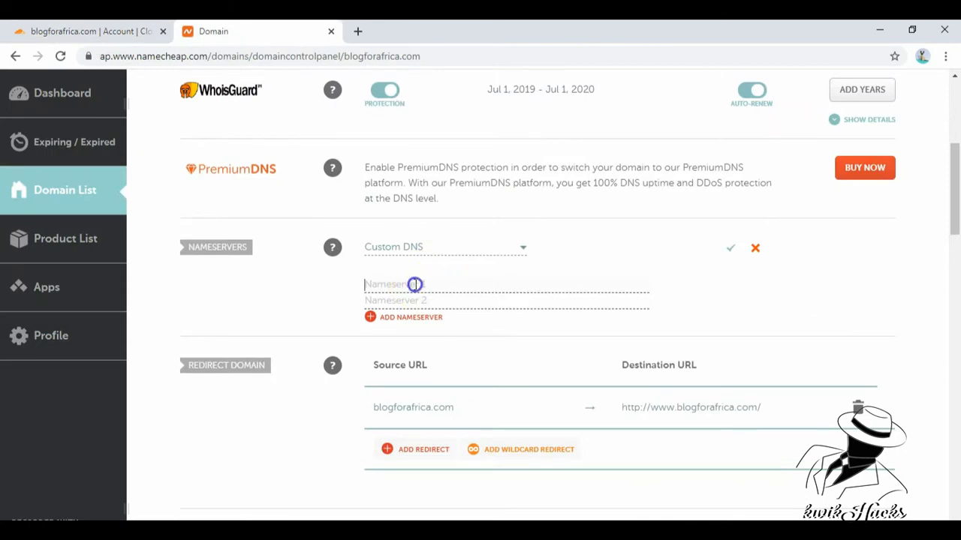
right_click(414, 284)
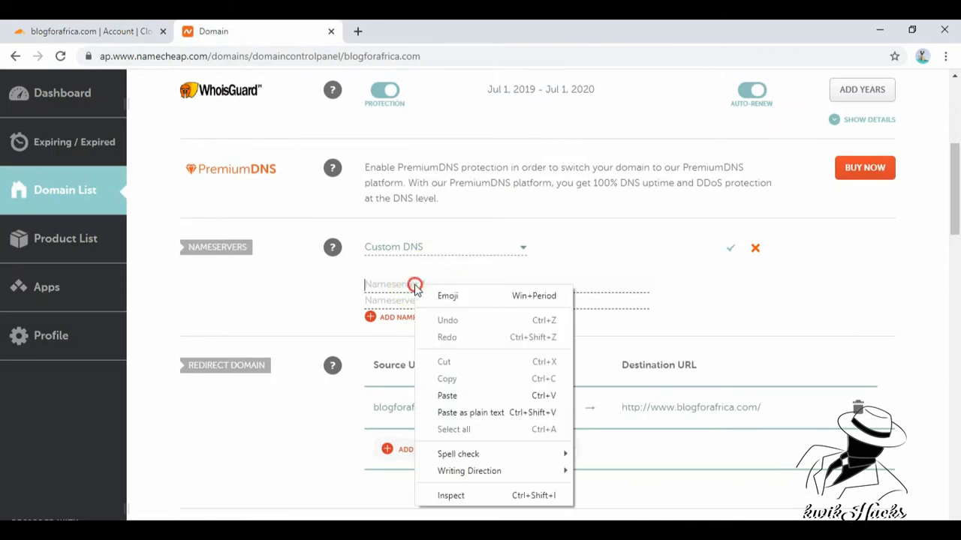
click(453, 398)
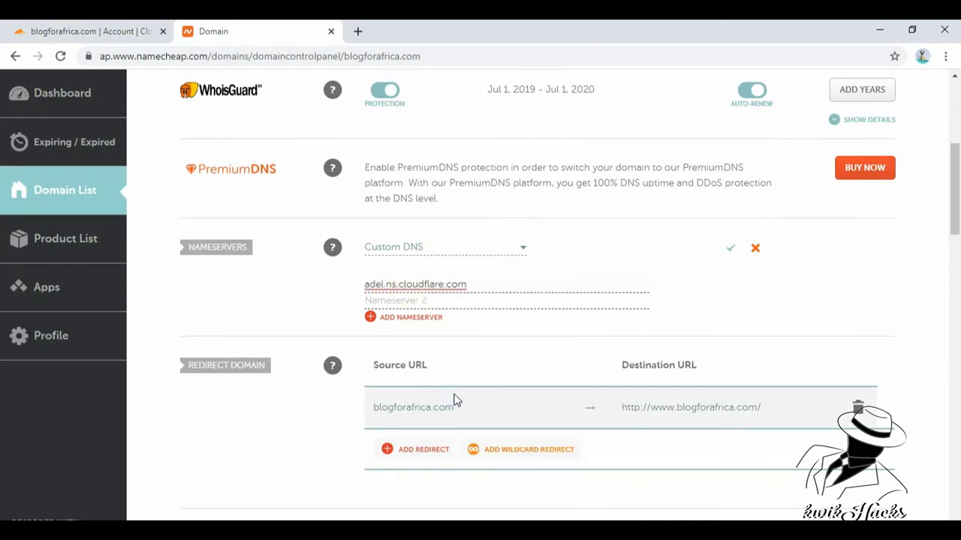
Copy Cloudflare's second nameserver, harlan.ns.cloudflare.com, and paste it as Nameserver 2 of the domain in Namecheap.
click(80, 26)
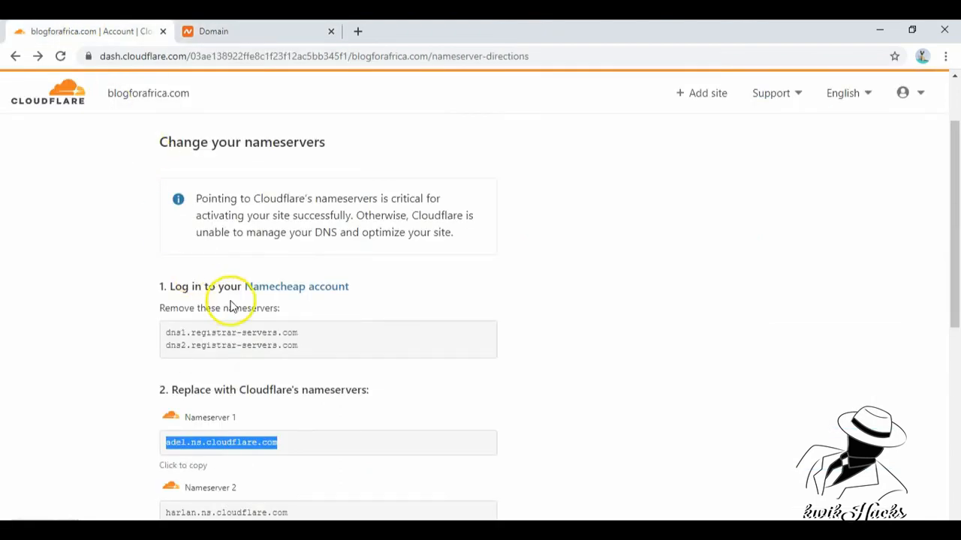
drag(959, 241, 959, 304)
triple_click(224, 349)
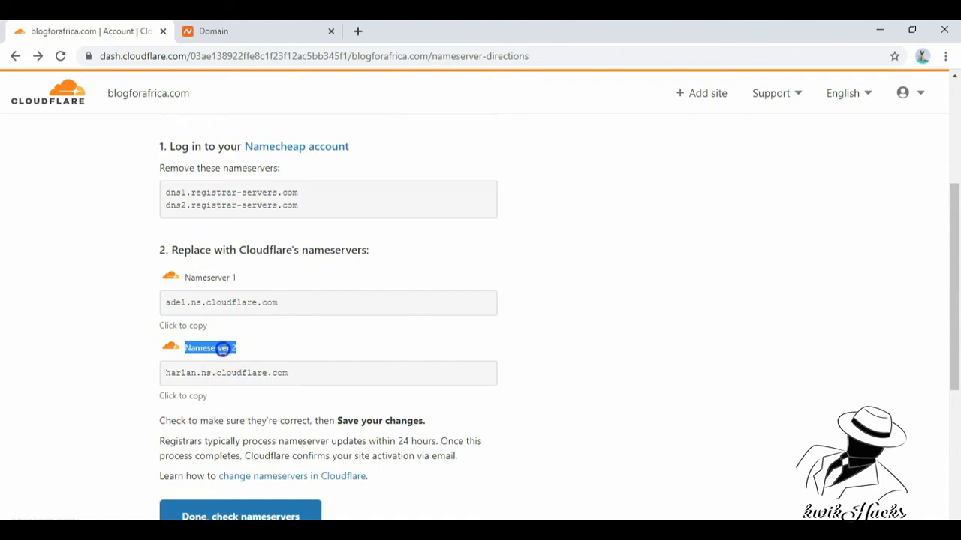
click(193, 398)
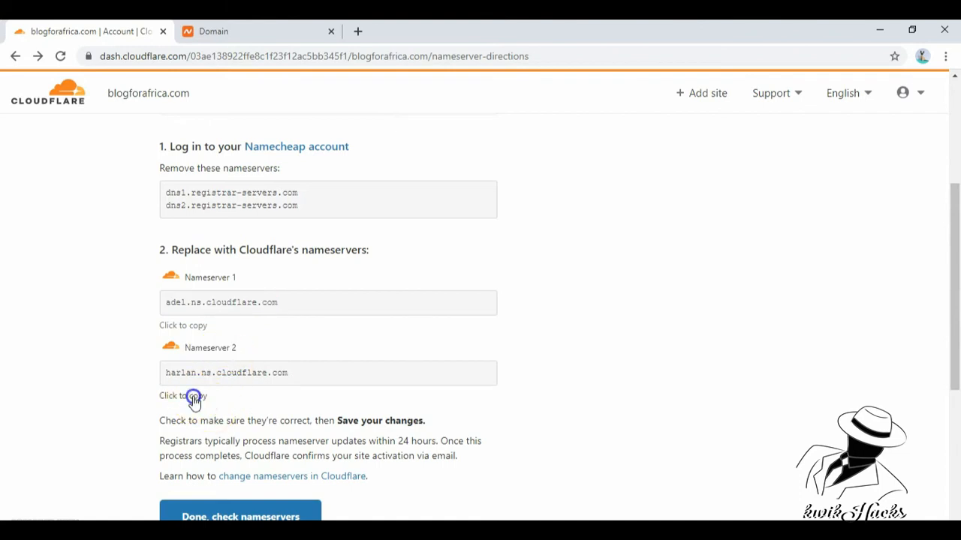
click(214, 31)
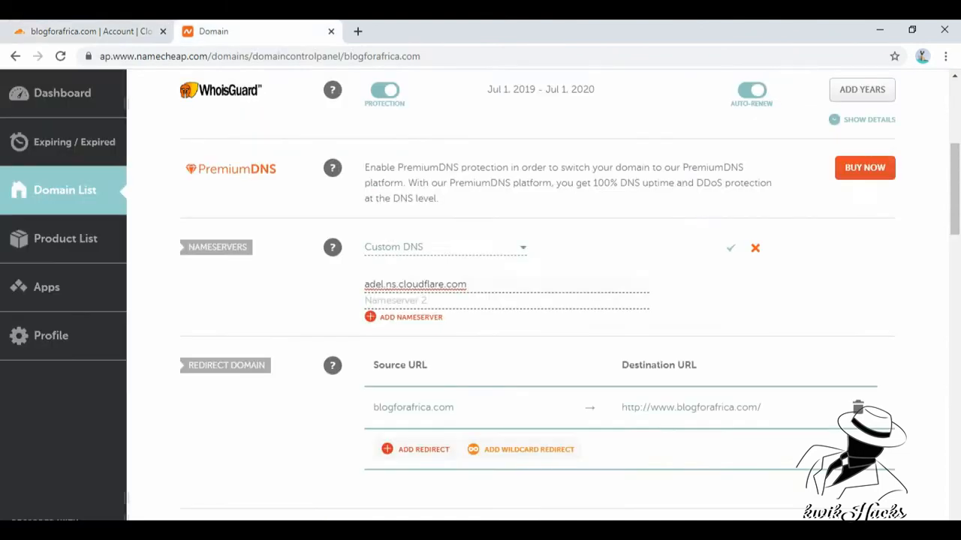
right_click(396, 302)
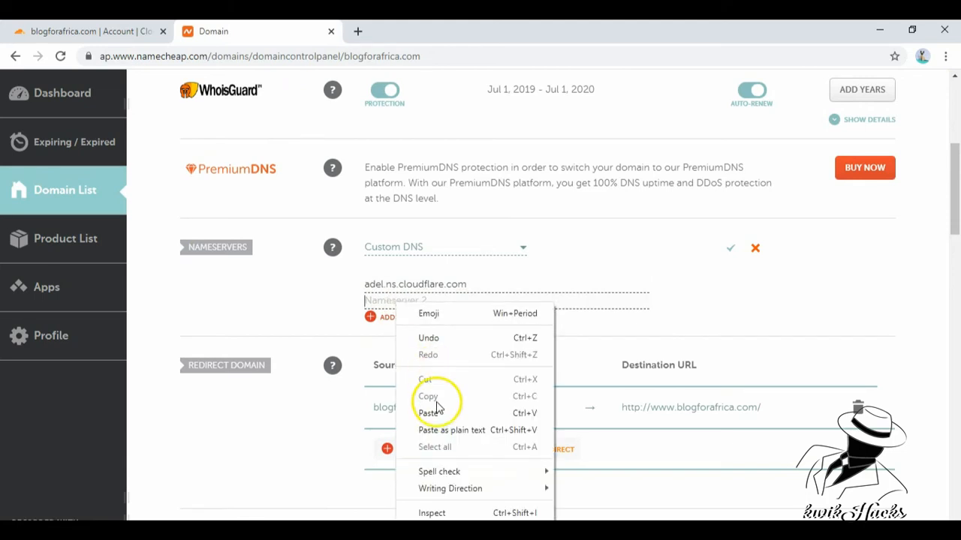
click(439, 415)
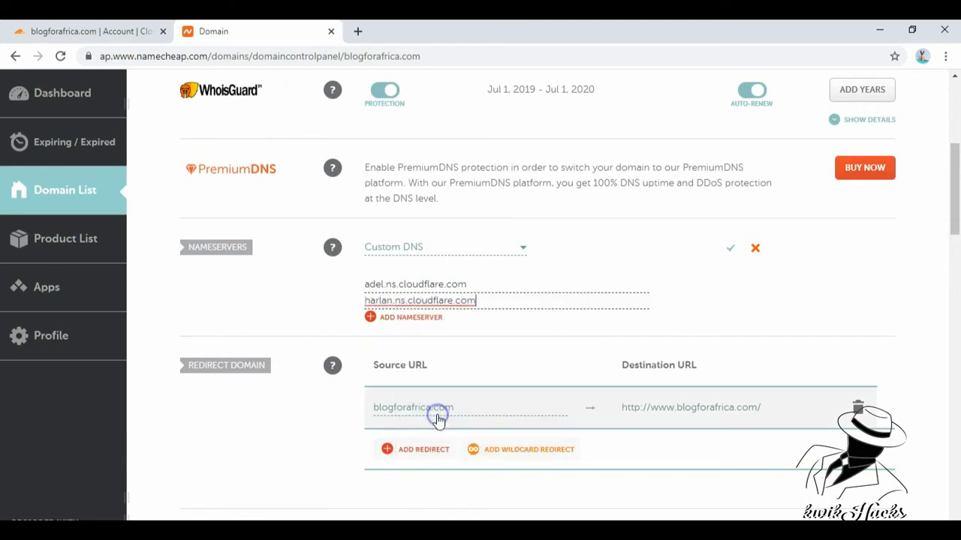
Save the two custom nameservers for blogforafrica.com and read the notice about the DNS update.
click(733, 249)
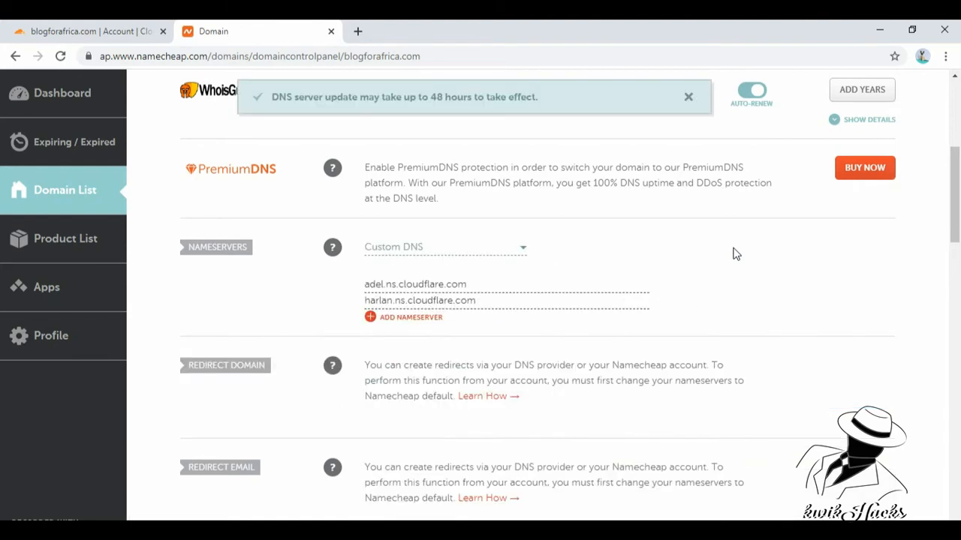
triple_click(434, 96)
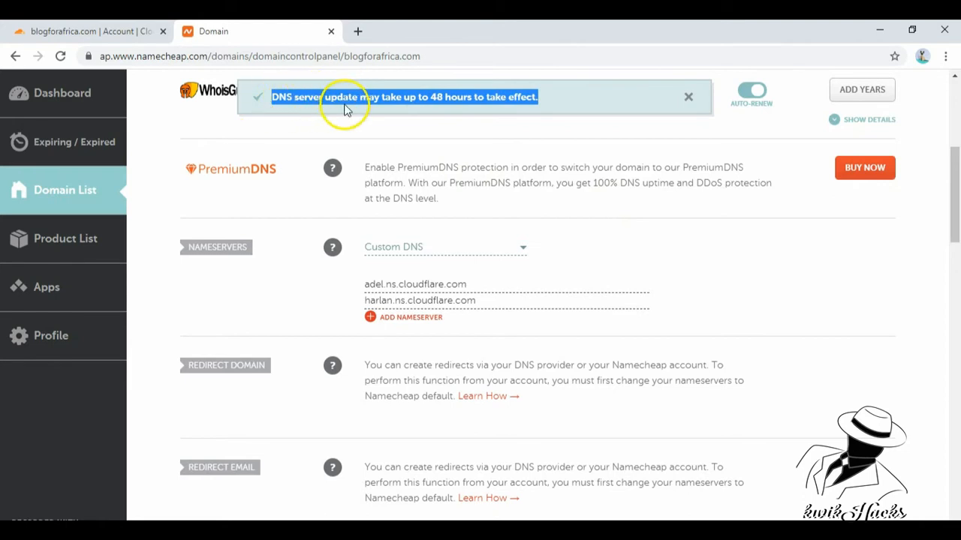
click(744, 295)
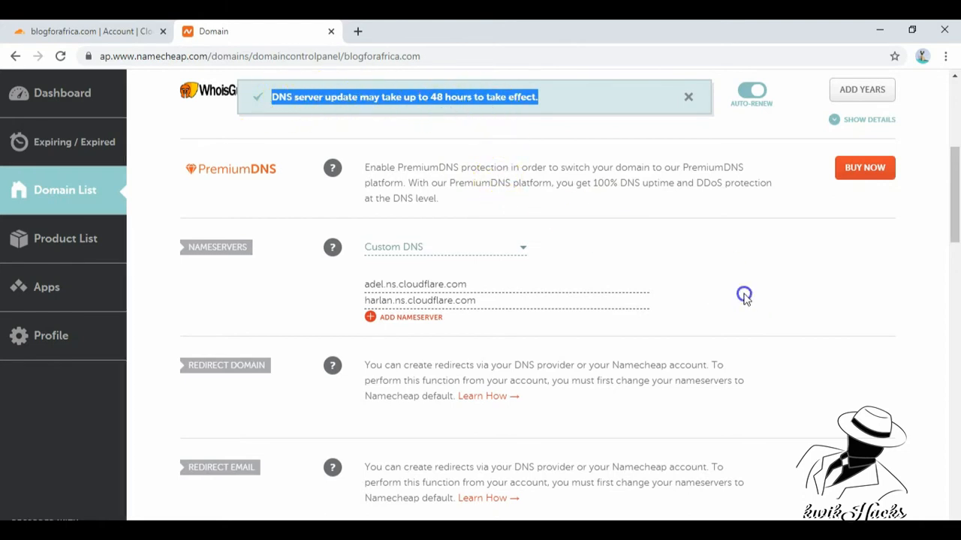
drag(955, 216, 947, 160)
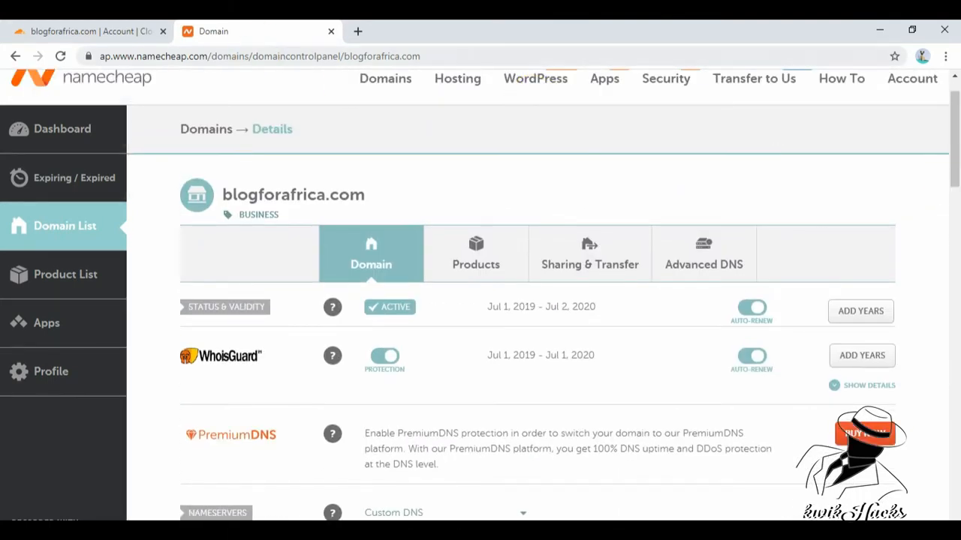
Return to the Cloudflare nameserver instructions, confirm that the change is done and request the nameserver check.
click(90, 31)
click(666, 289)
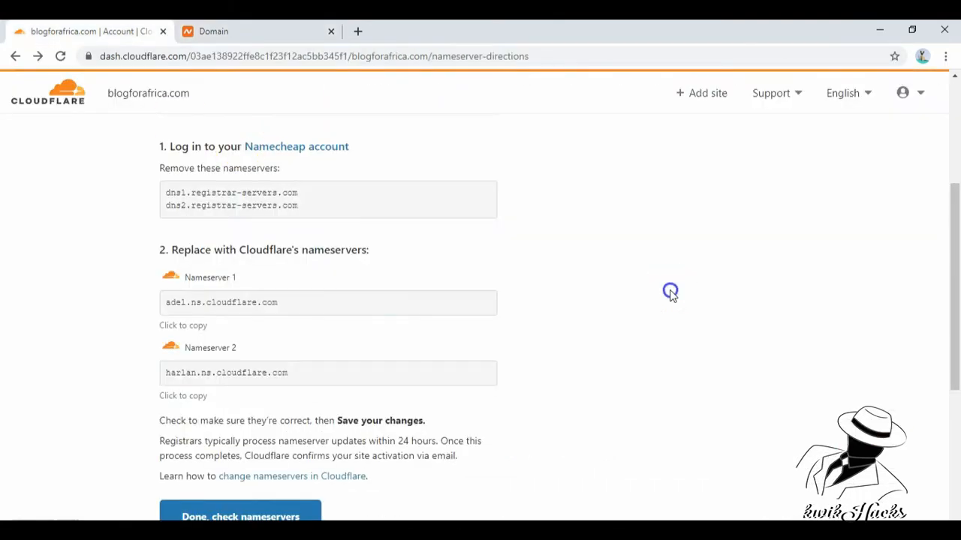
drag(954, 280, 957, 337)
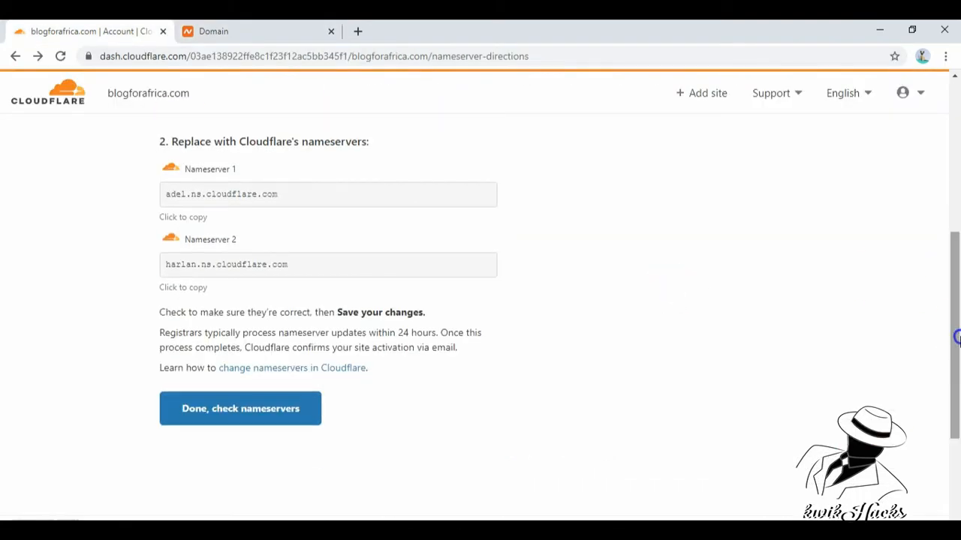
click(267, 421)
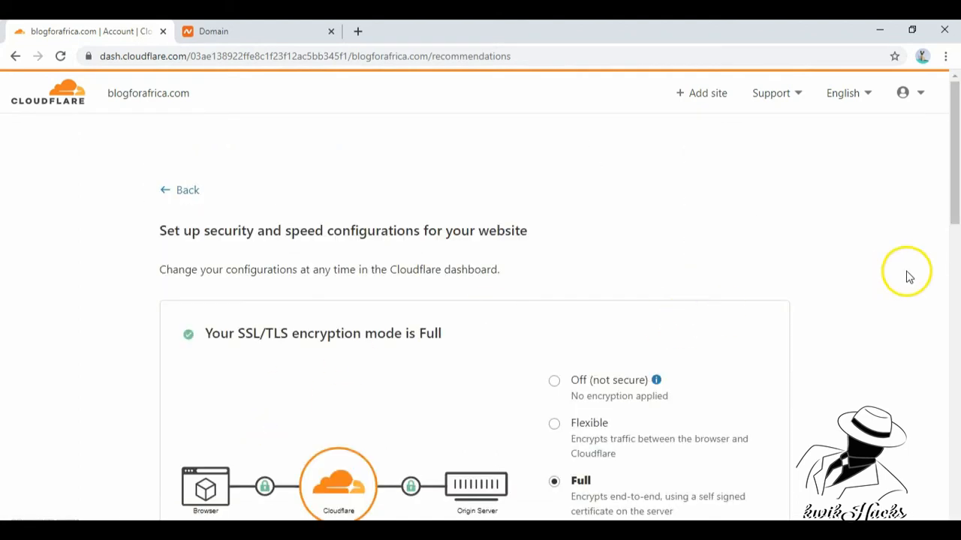
Set the SSL/TLS encryption mode to Flexible and finish the recommended security and speed configuration.
drag(947, 188, 954, 252)
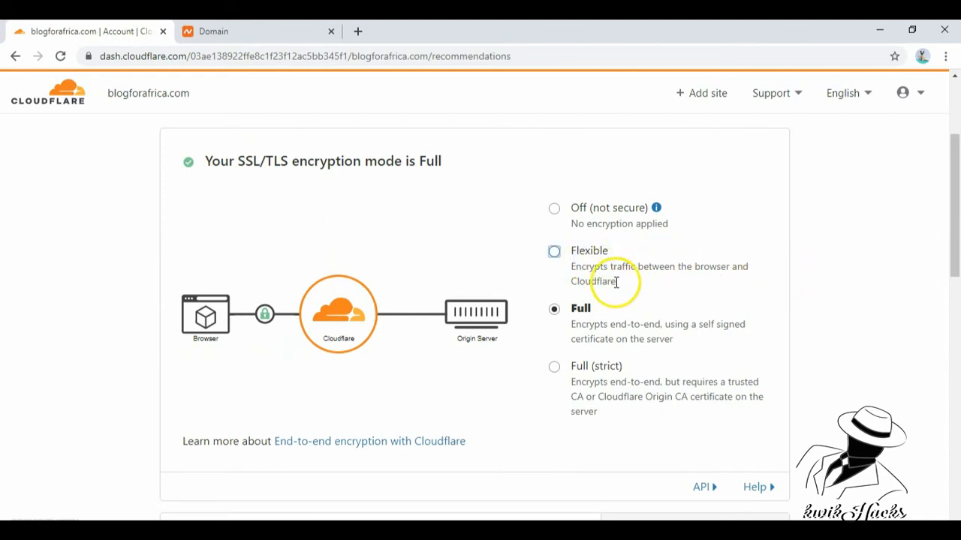
click(581, 252)
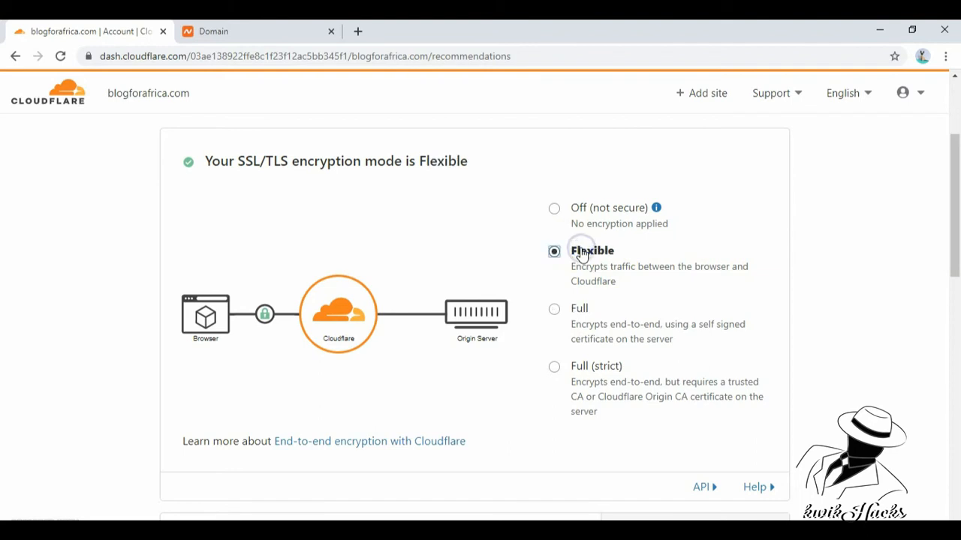
triple_click(402, 161)
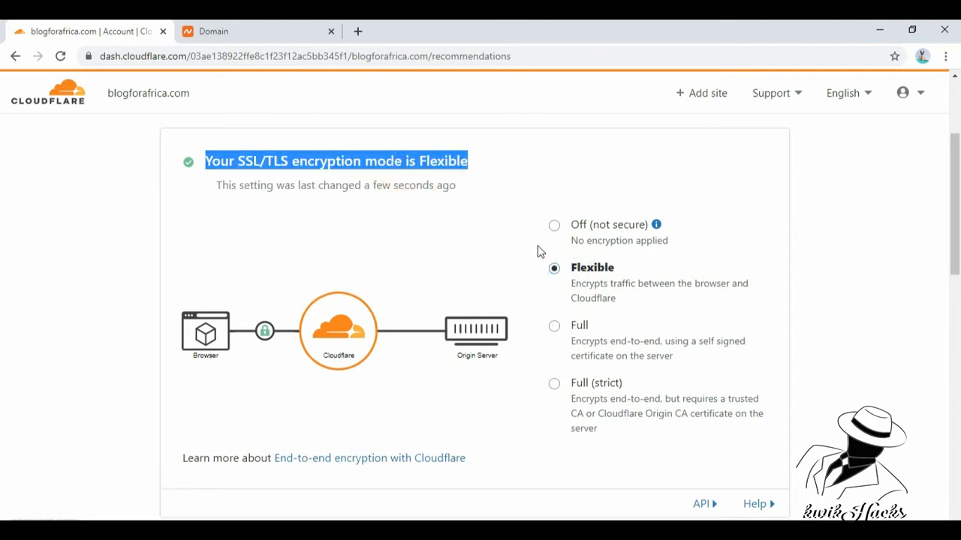
click(588, 270)
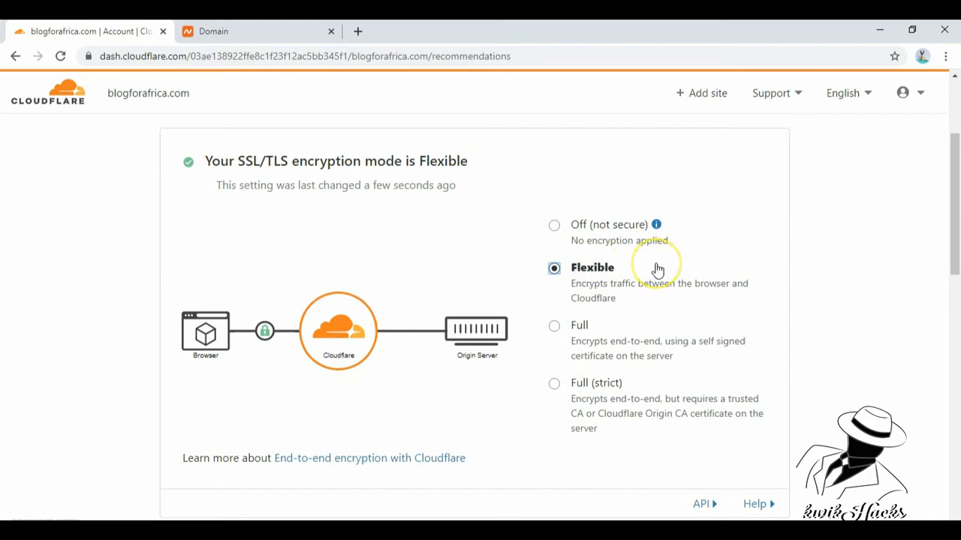
drag(955, 219, 957, 460)
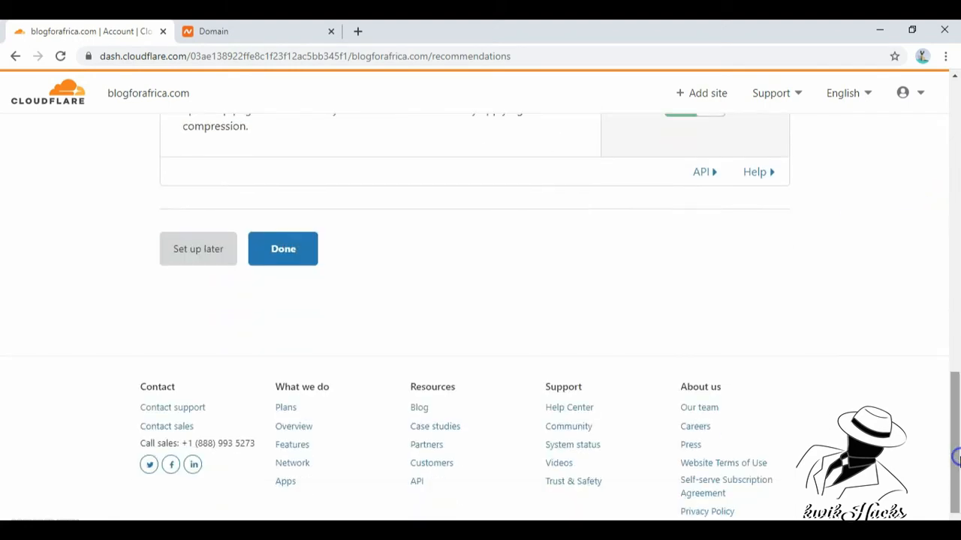
click(292, 254)
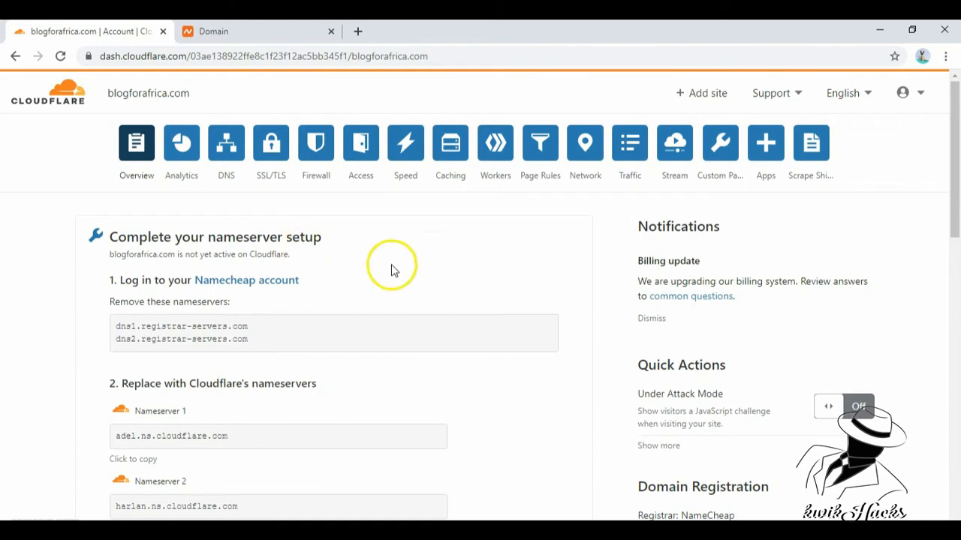
Review the nameserver setup and activation status of blogforafrica.com on its Cloudflare overview page.
triple_click(229, 234)
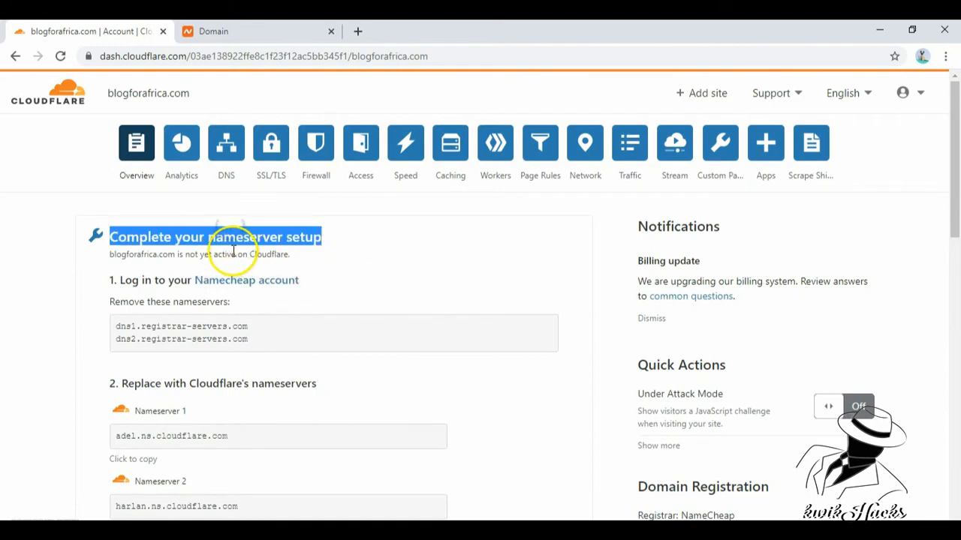
triple_click(237, 257)
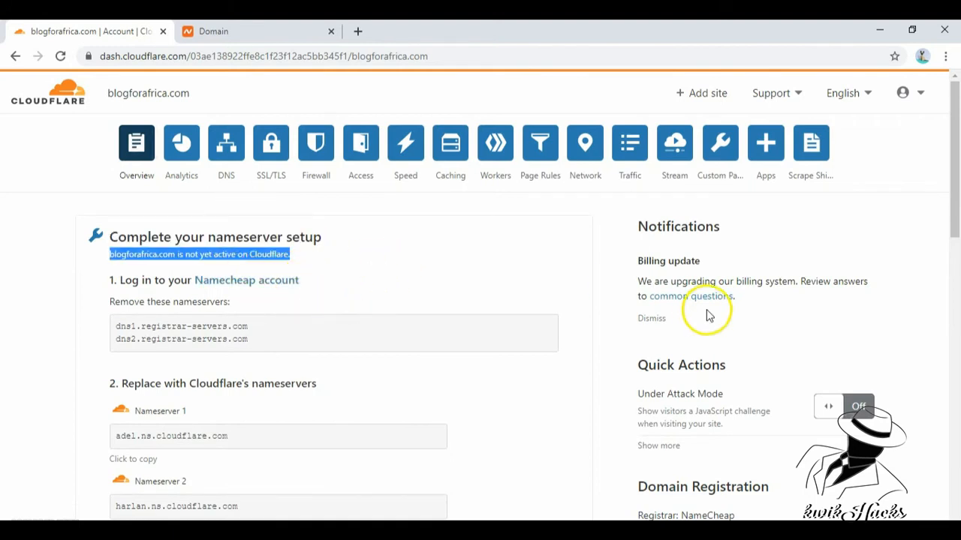
drag(955, 157, 958, 297)
click(514, 303)
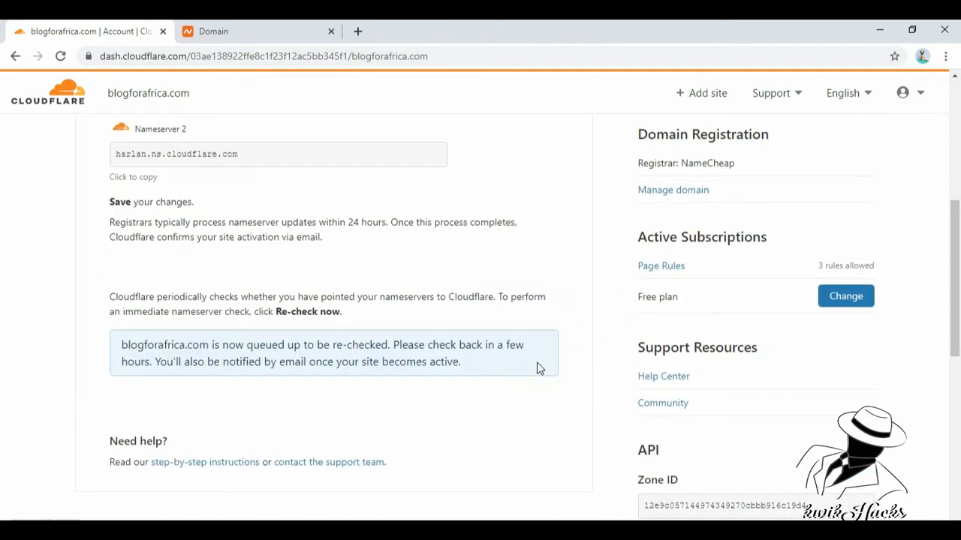
triple_click(477, 351)
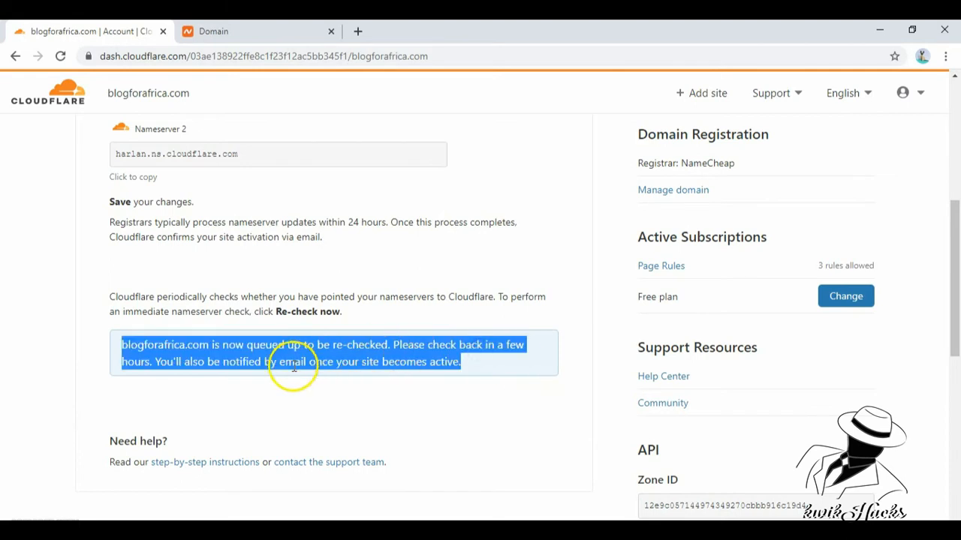
Return to the Cloudflare account home, reopen the blogforafrica.com overview and check the site's activation status.
drag(956, 312, 913, 105)
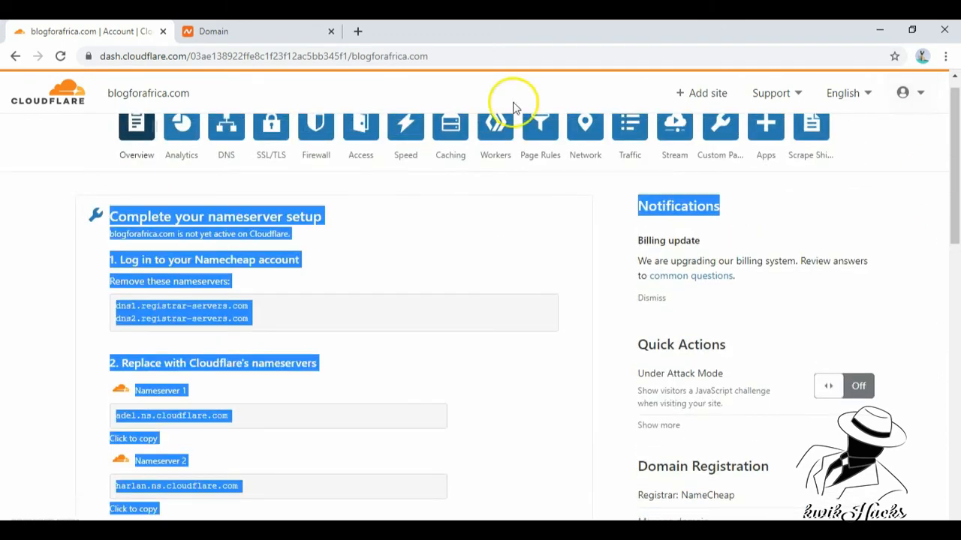
click(54, 97)
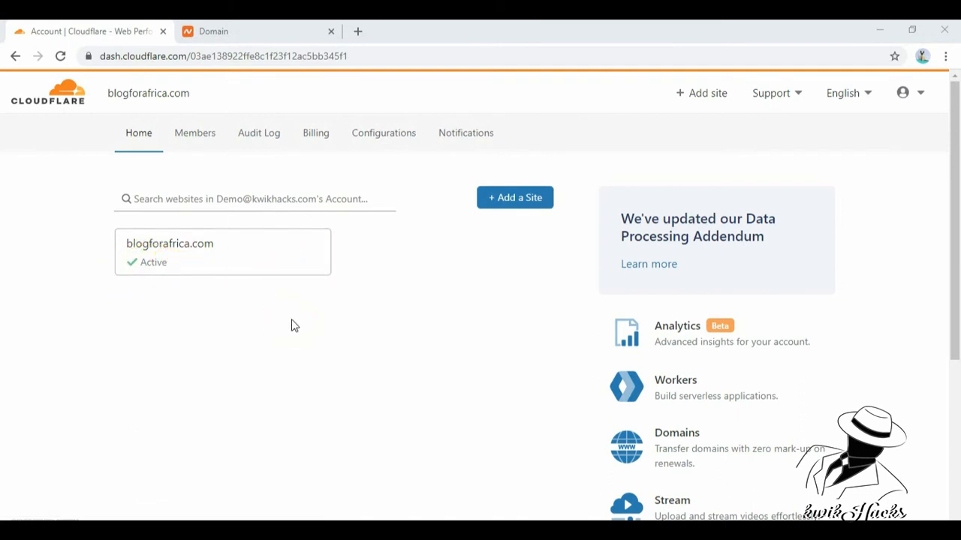
click(253, 256)
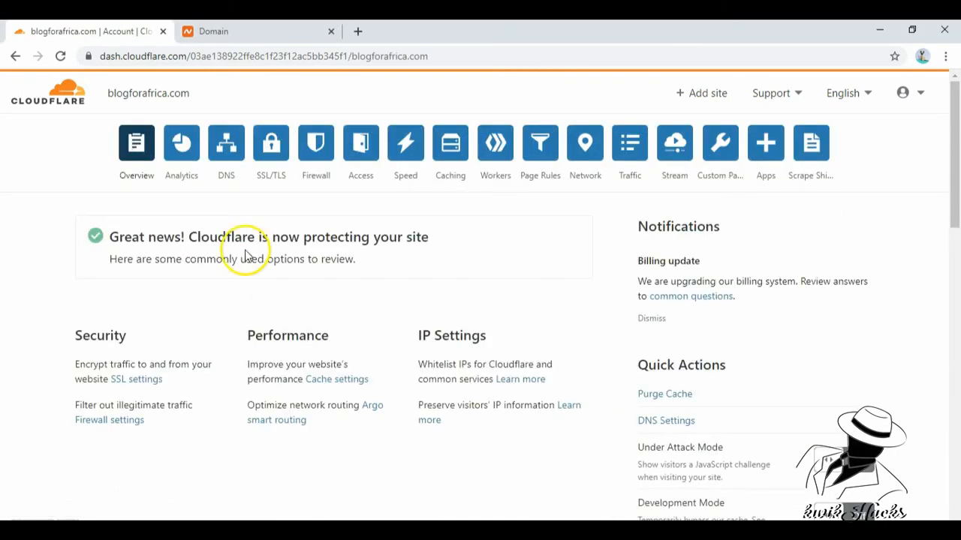
triple_click(337, 237)
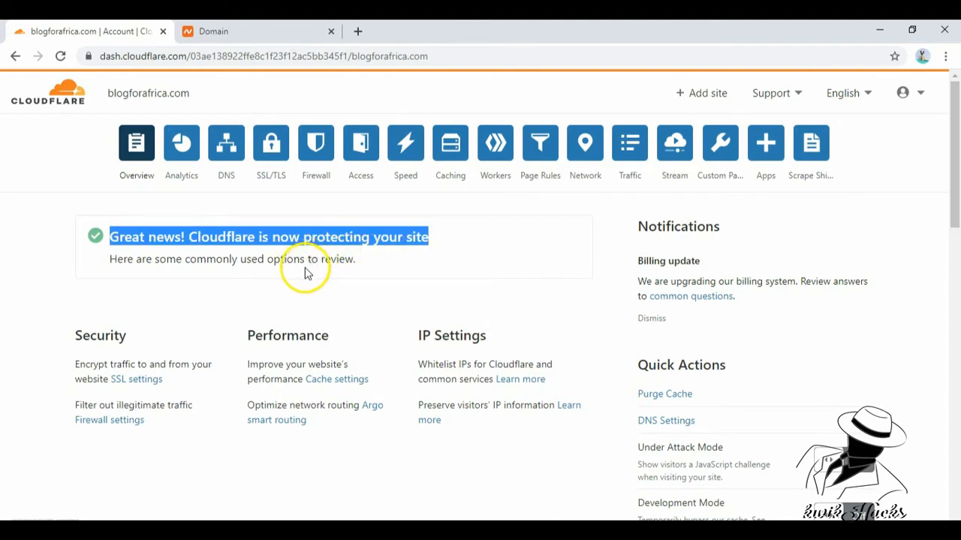
click(321, 288)
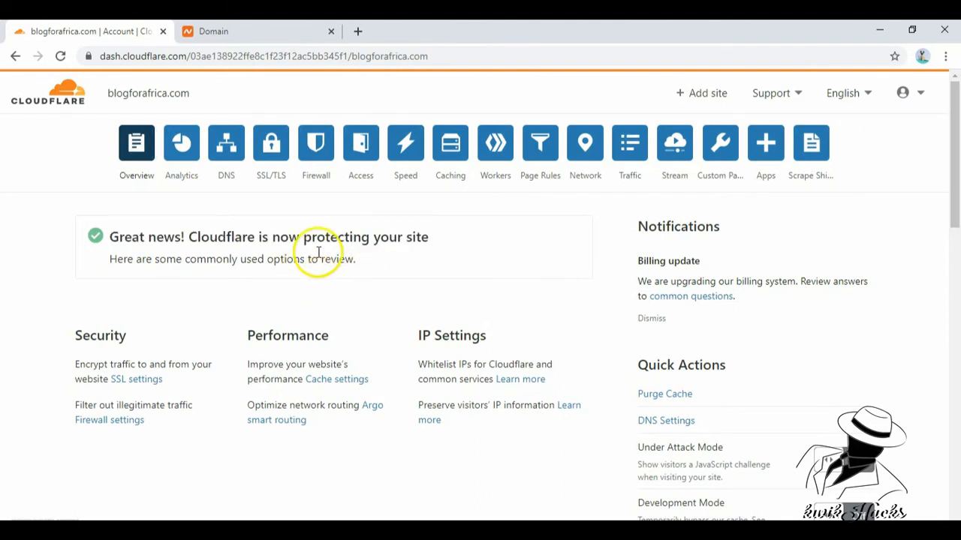
Close the Namecheap domain page and load console.cloud.google.com in a new browser tab.
click(357, 32)
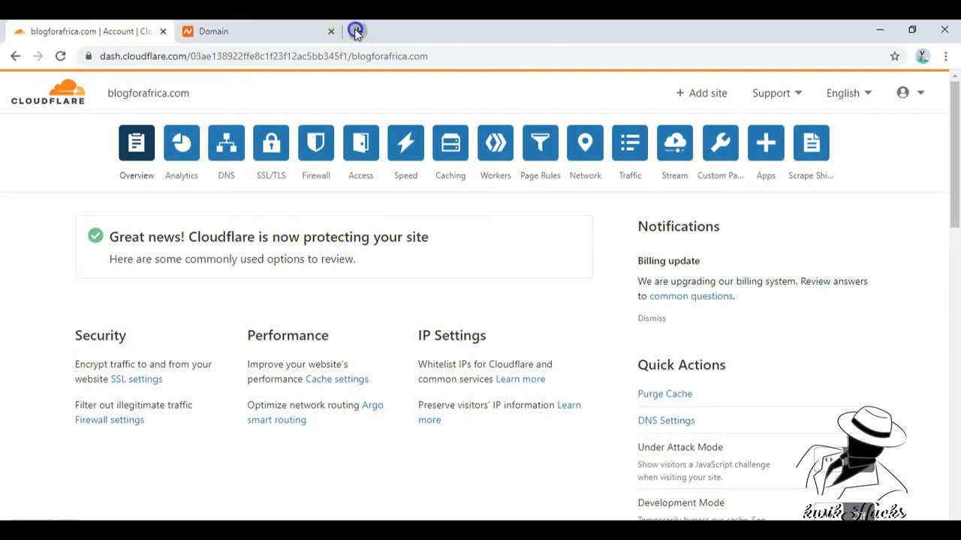
click(356, 31)
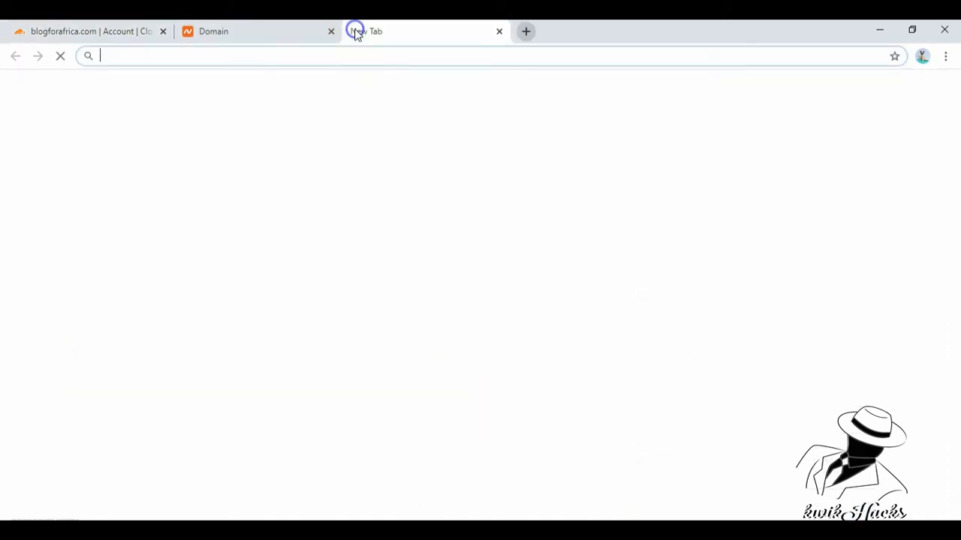
middle_click(316, 37)
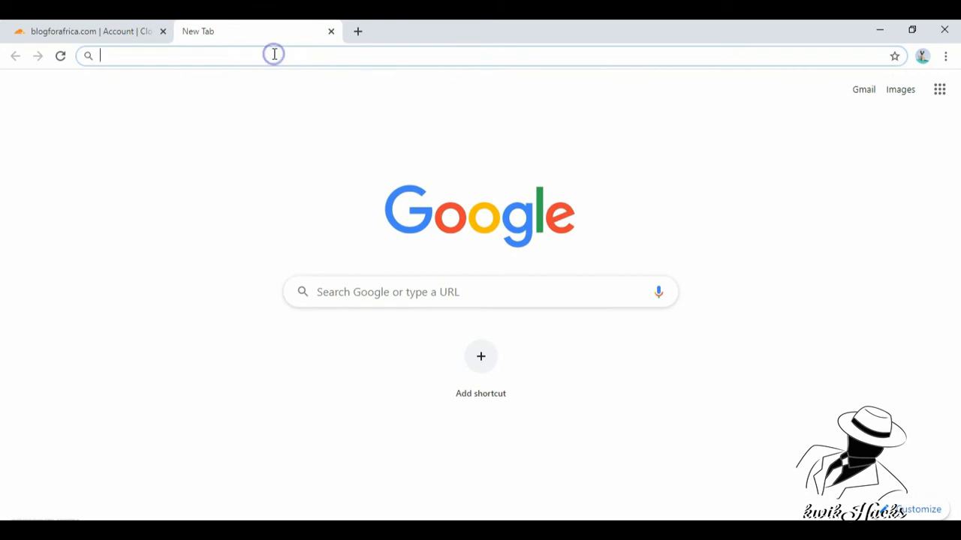
text(cl)
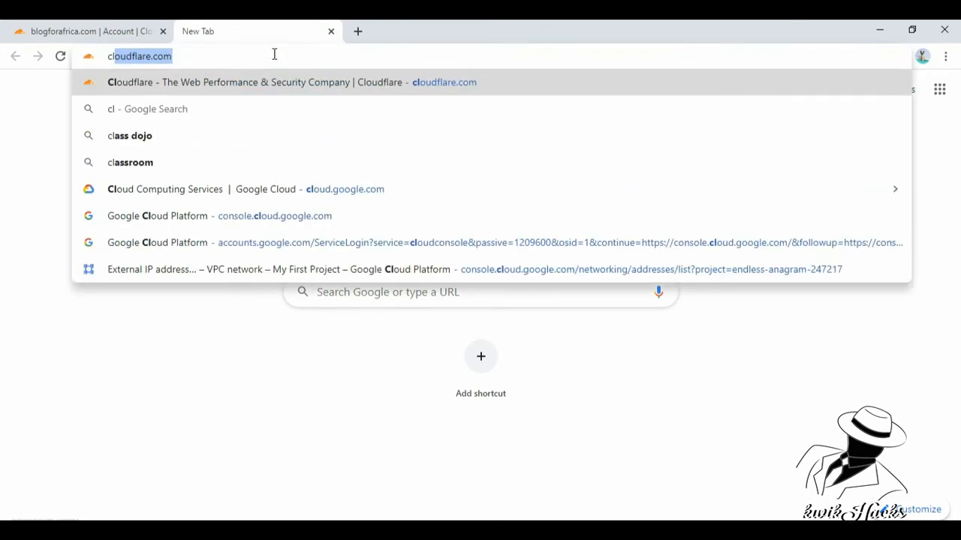
key(BackSpace)
text(o)
key(BackSpace)
key(BackSpace)
key(BackSpace)
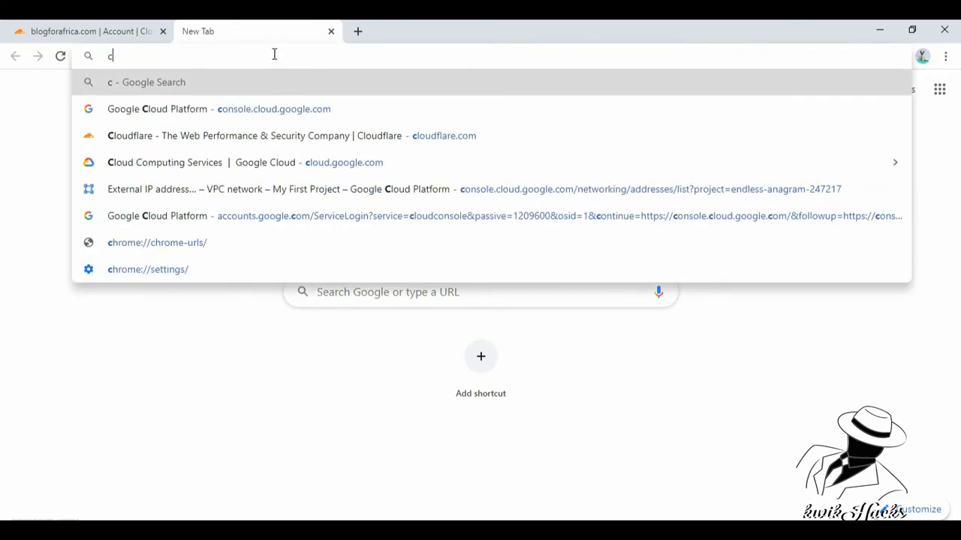
text(on)
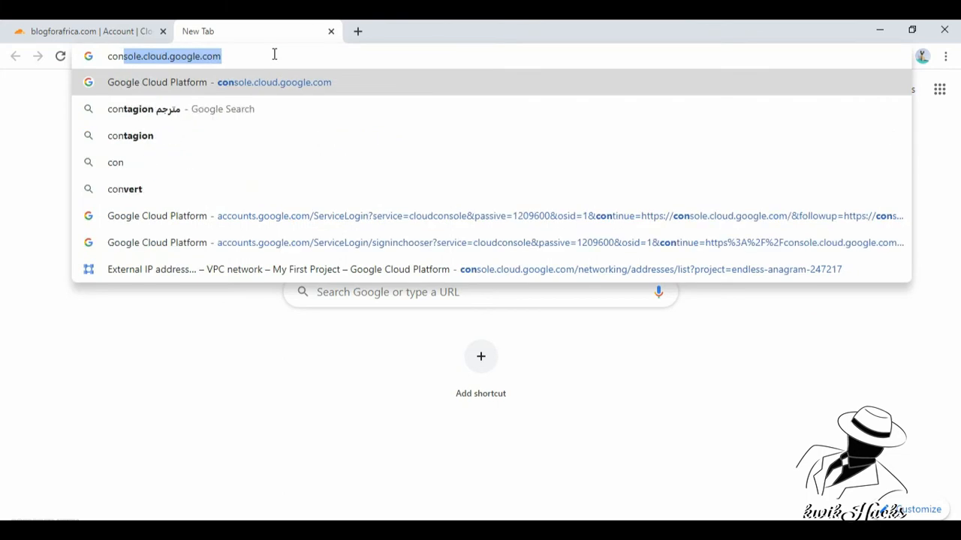
text(sole.clo)
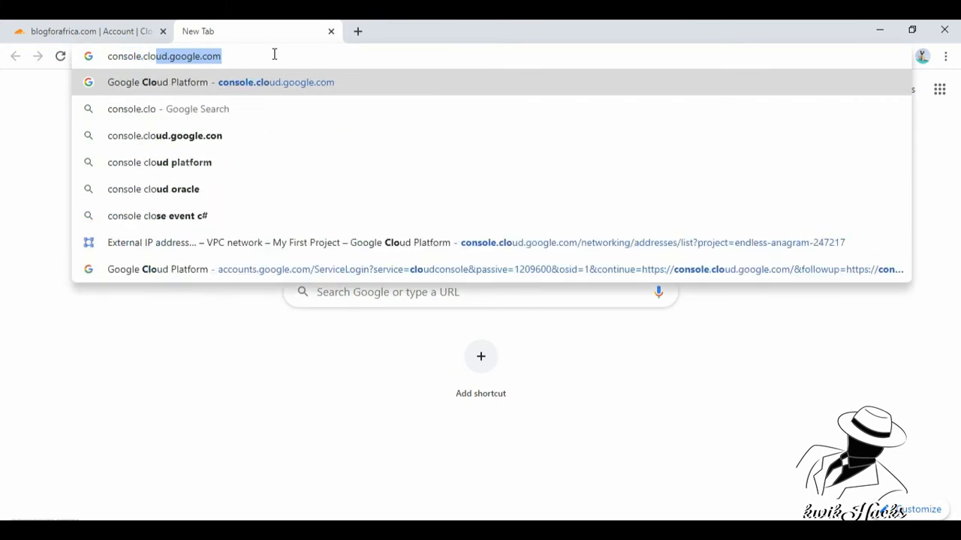
text(ud.google.)
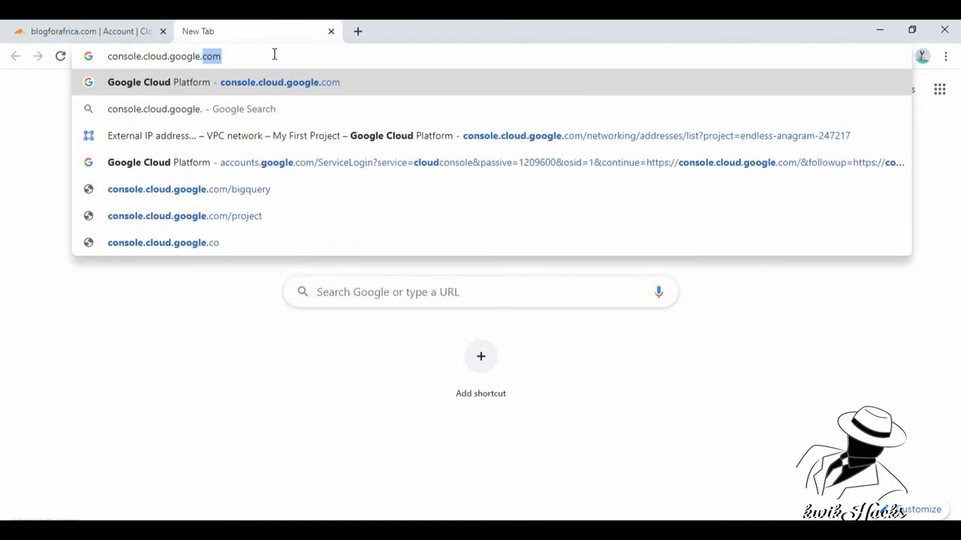
text(com)
key(Return)
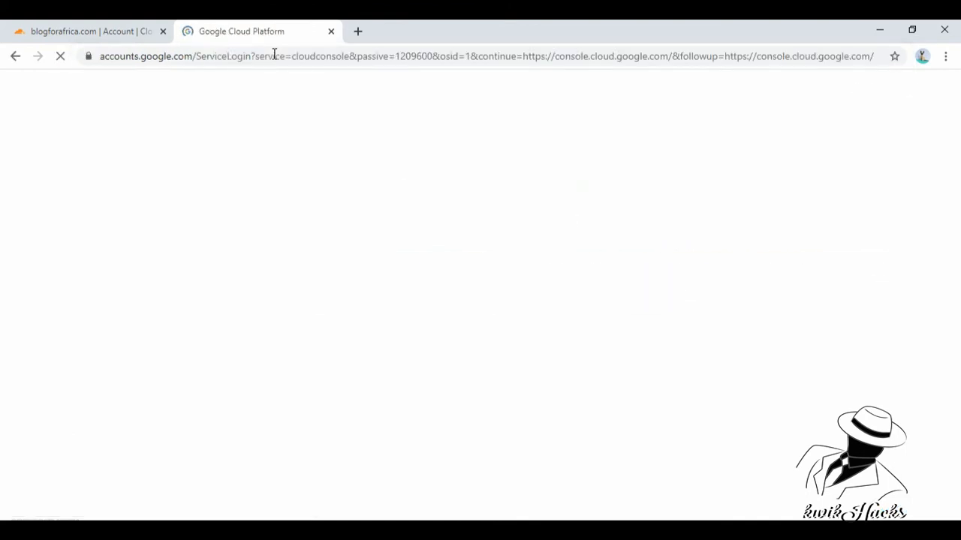
Sign in to Google Cloud Platform with the account's e-mail and password.
click(551, 278)
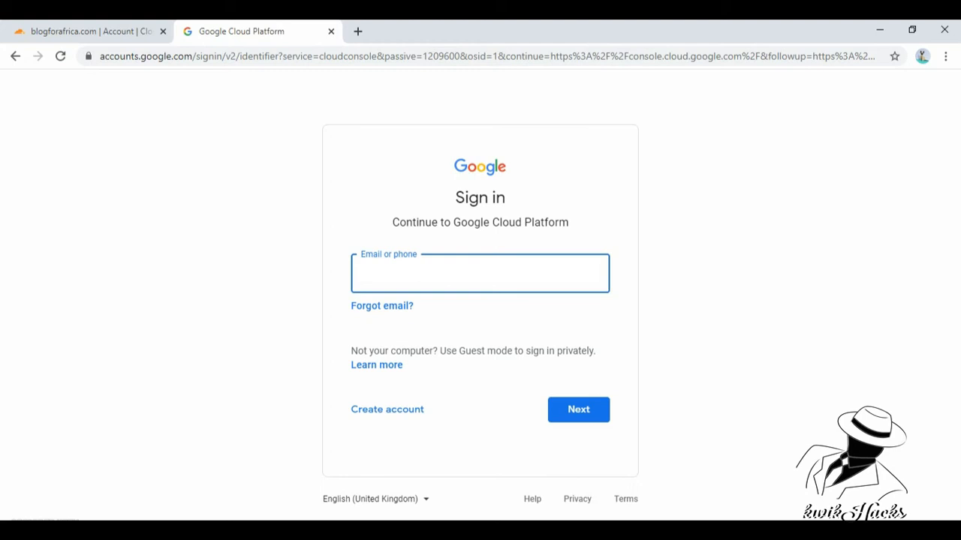
key(Return)
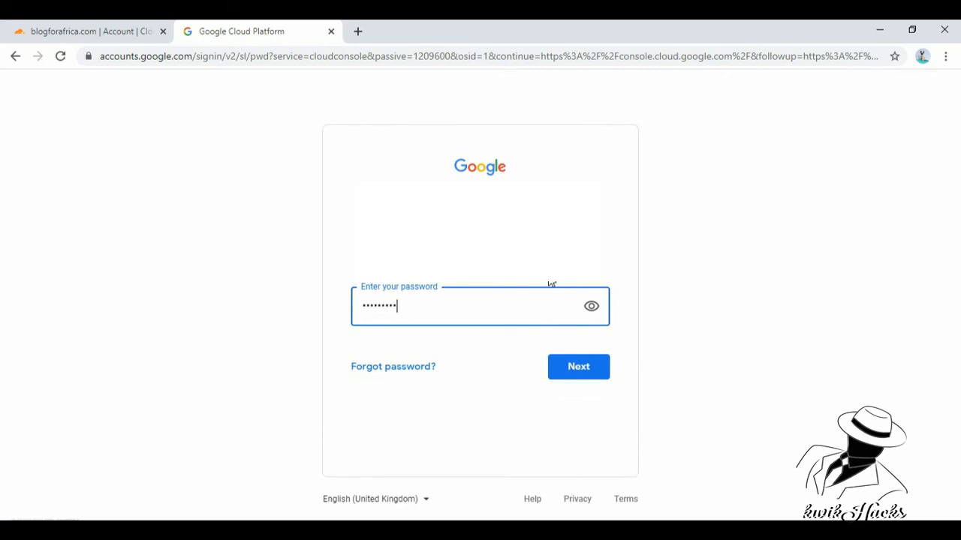
key(Return)
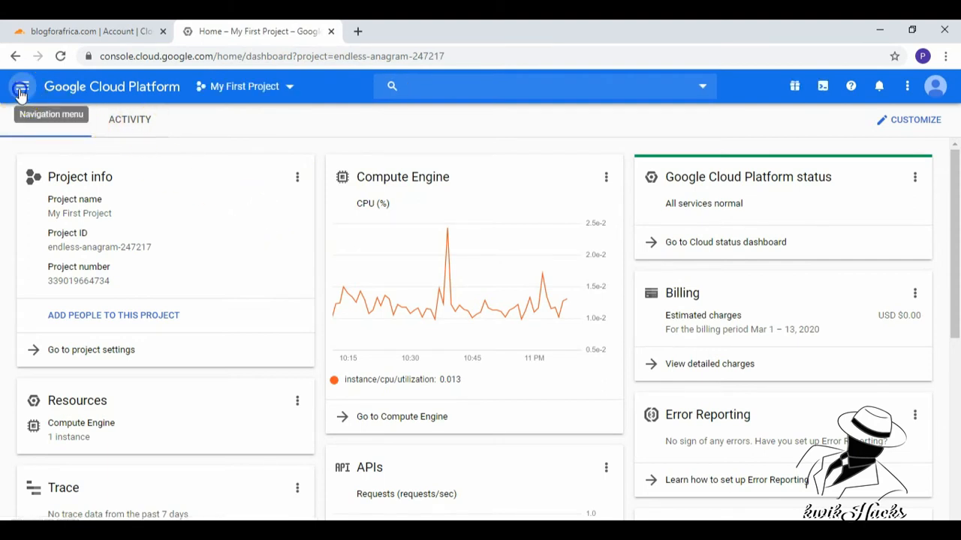
Open the External IP addresses page of the VPC network in My First Project.
click(22, 88)
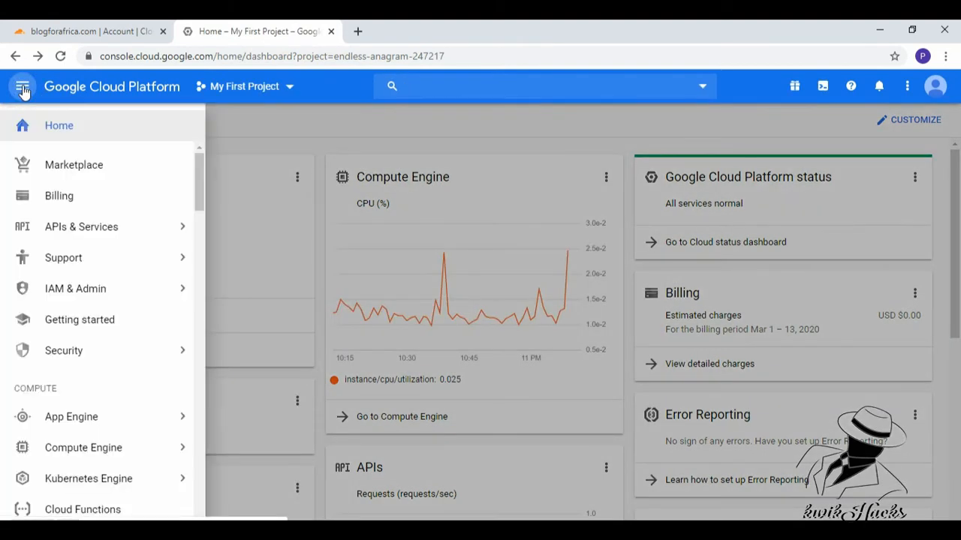
mouse_move(154, 232)
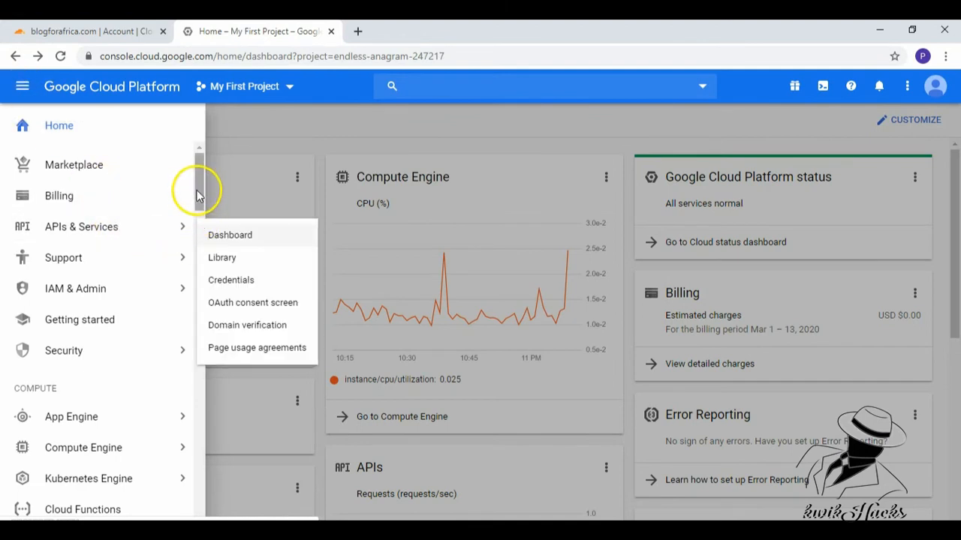
drag(197, 186, 204, 277)
mouse_move(109, 299)
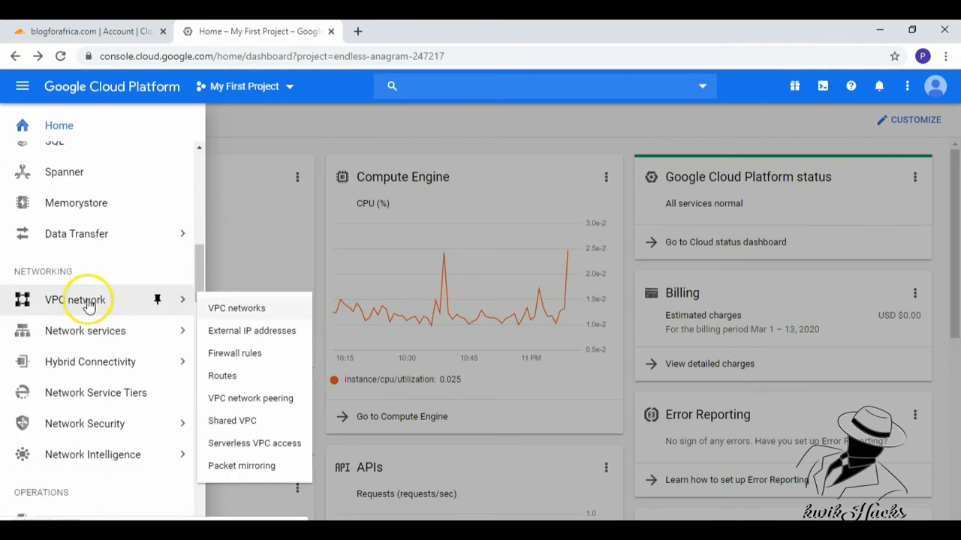
click(258, 332)
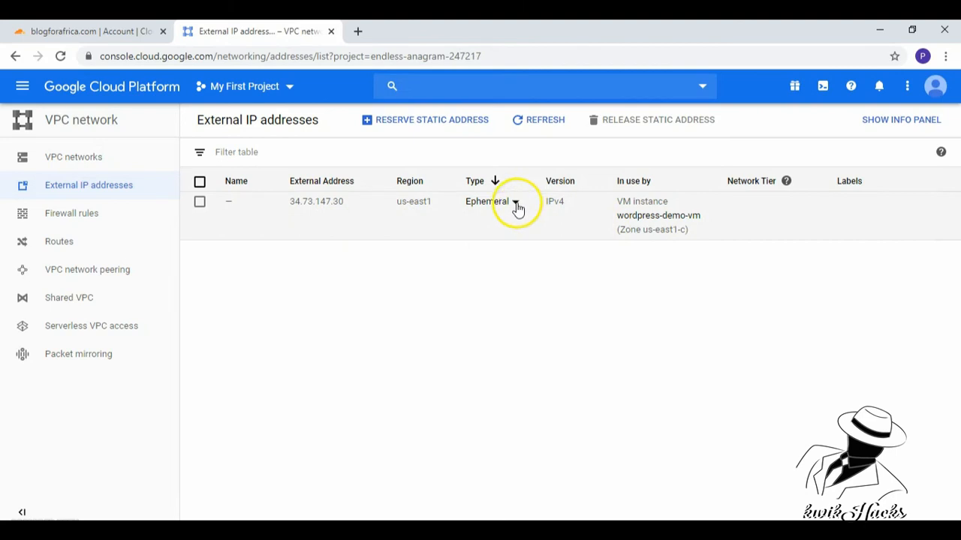
Change the wordpress-demo-vm external address type to Static, reserving it under the name s7demo with no description.
click(516, 204)
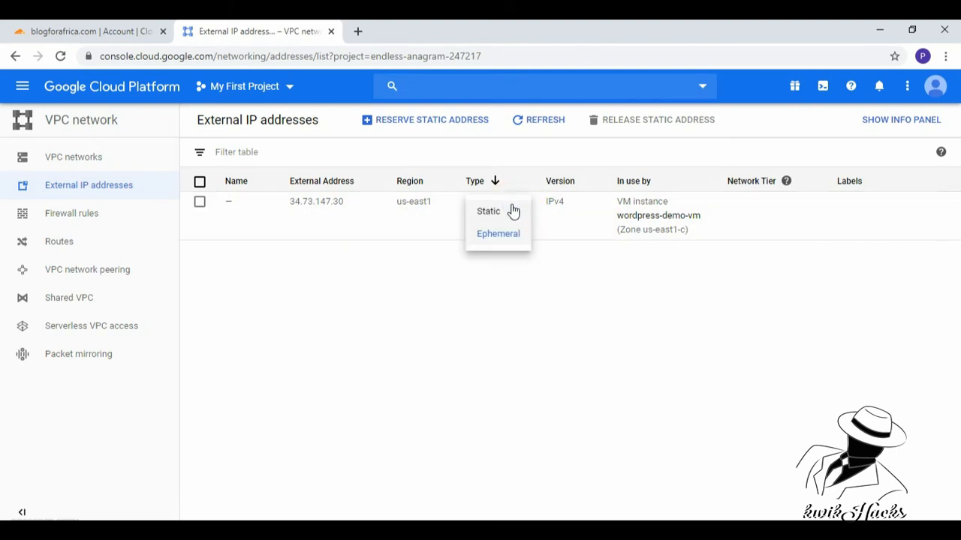
click(505, 212)
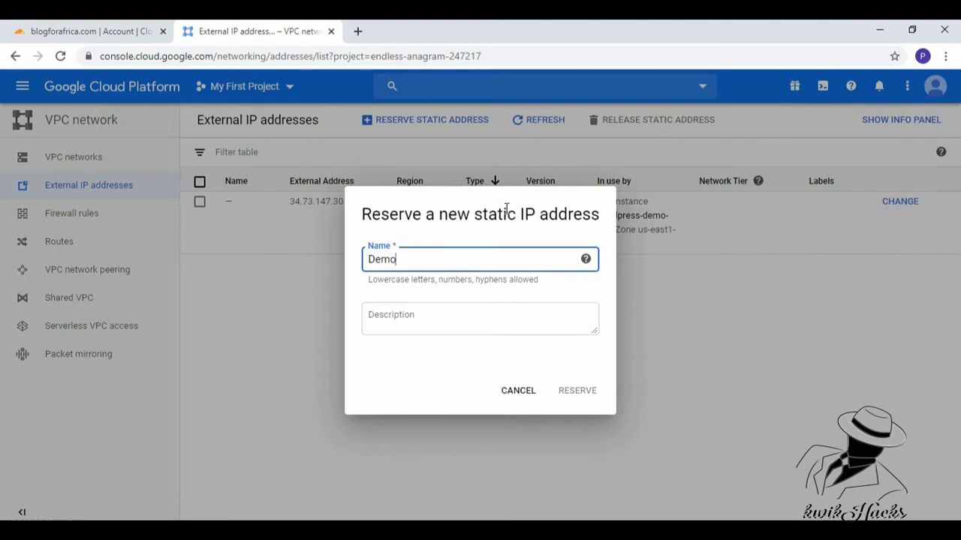
click(375, 256)
text(s7d)
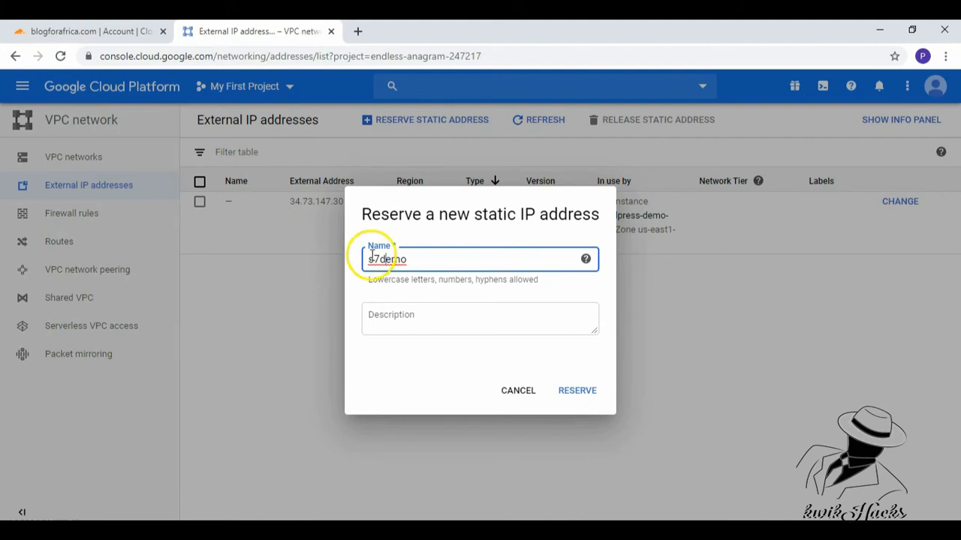
click(373, 258)
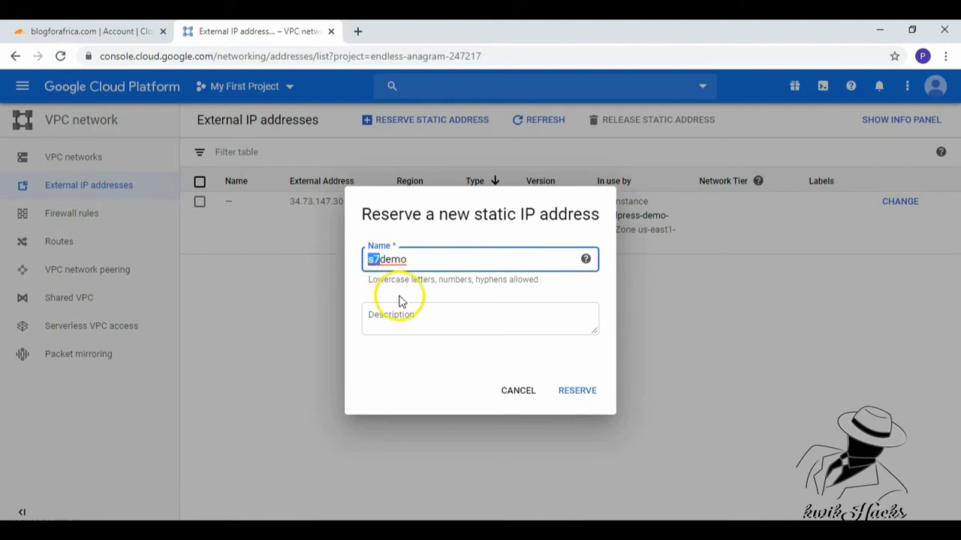
click(422, 322)
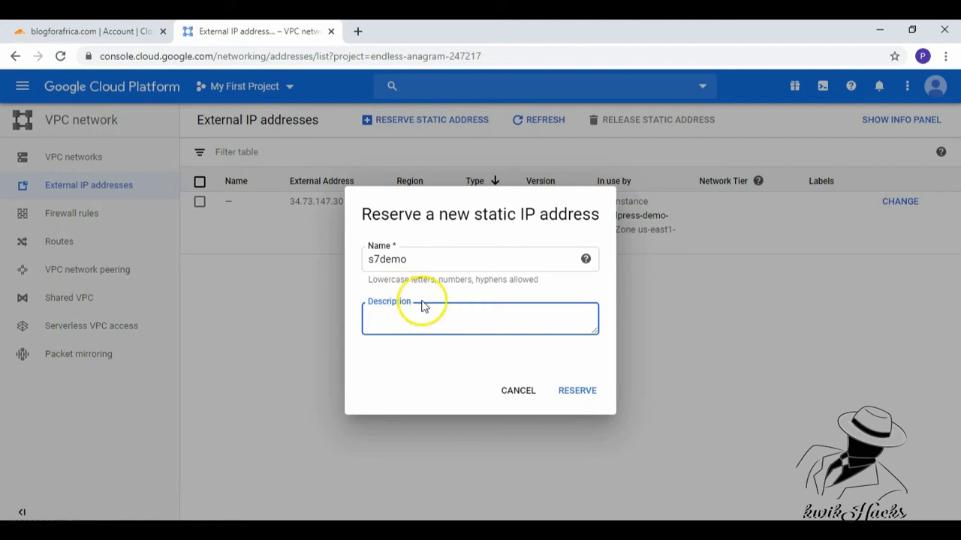
click(585, 391)
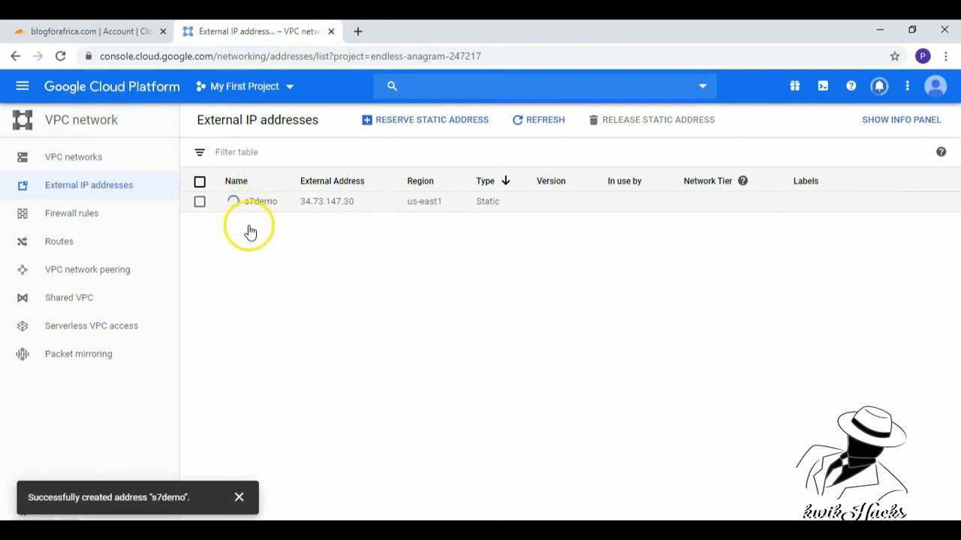
Check the reservation notice for s7demo and the network tier of its address.
drag(189, 497, 109, 501)
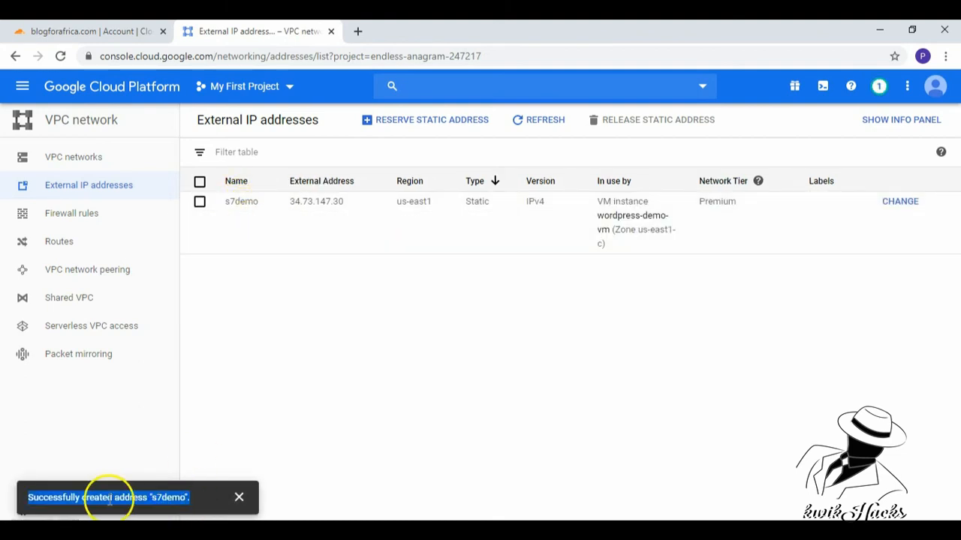
click(287, 363)
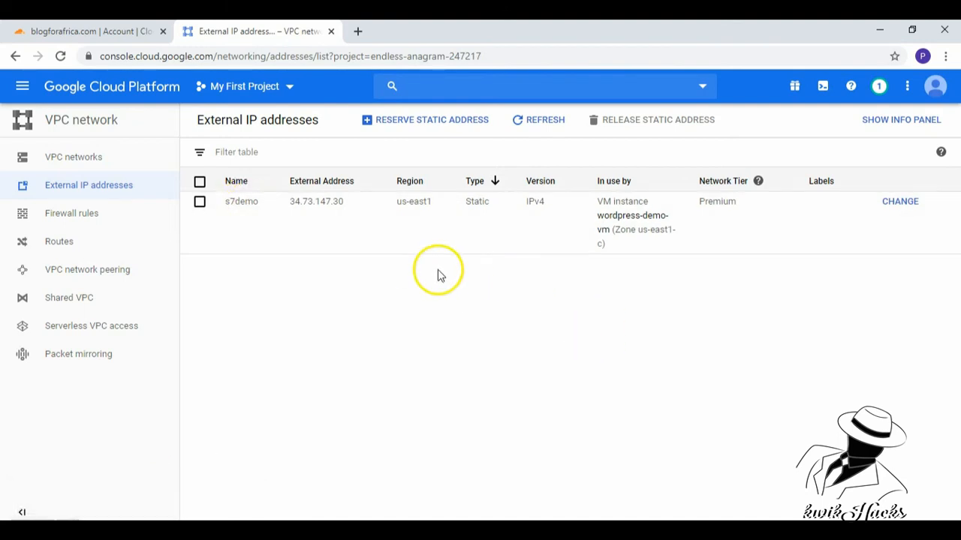
double_click(702, 209)
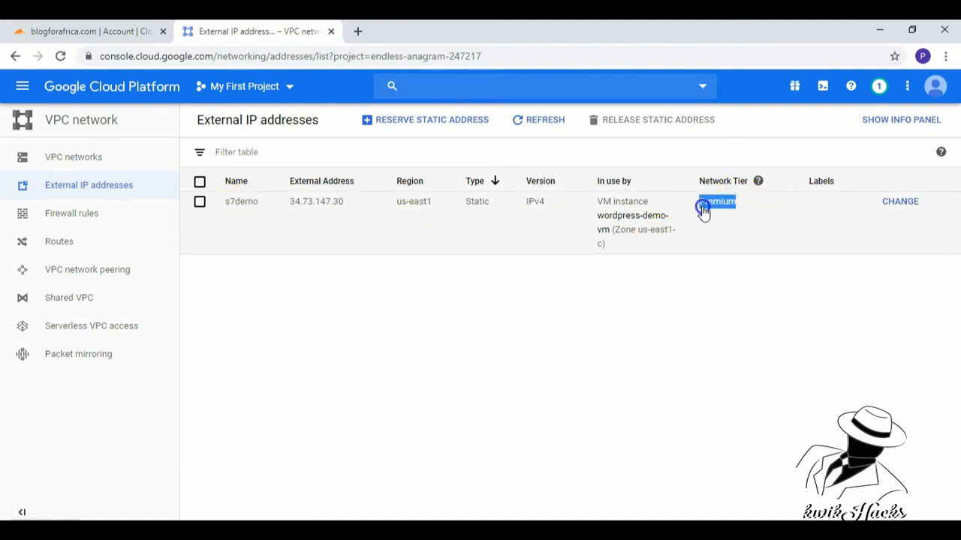
click(647, 267)
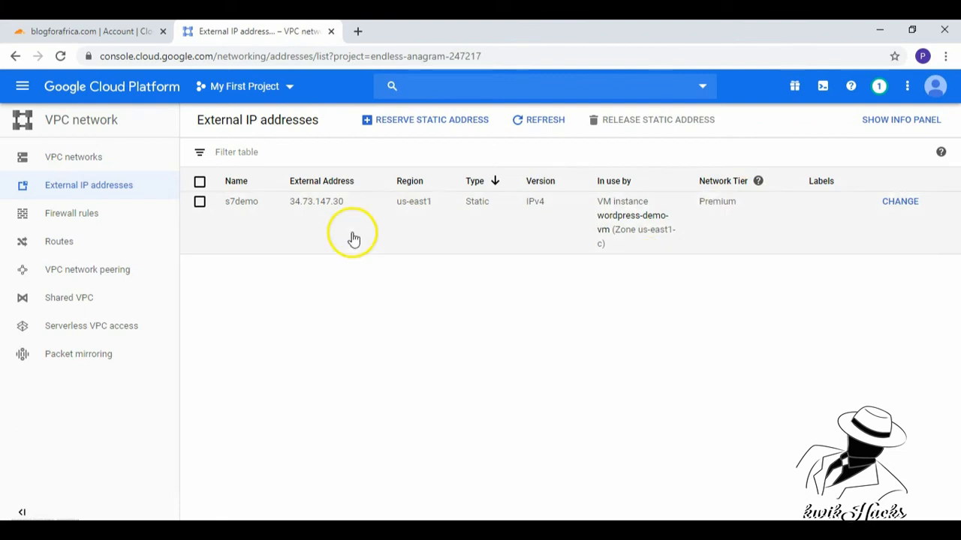
Copy the external address 34.73.147.30 of s7demo from the External IP addresses table.
drag(354, 201, 303, 210)
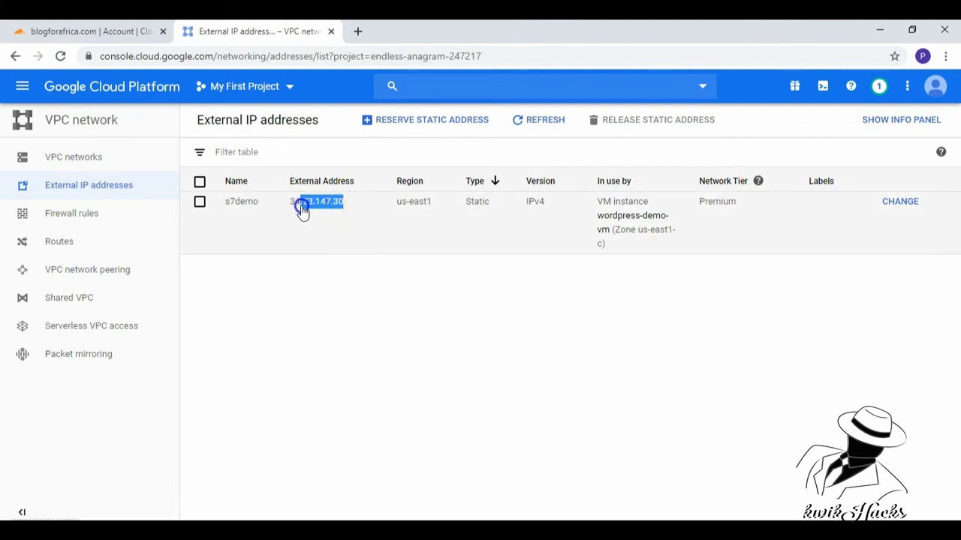
click(328, 296)
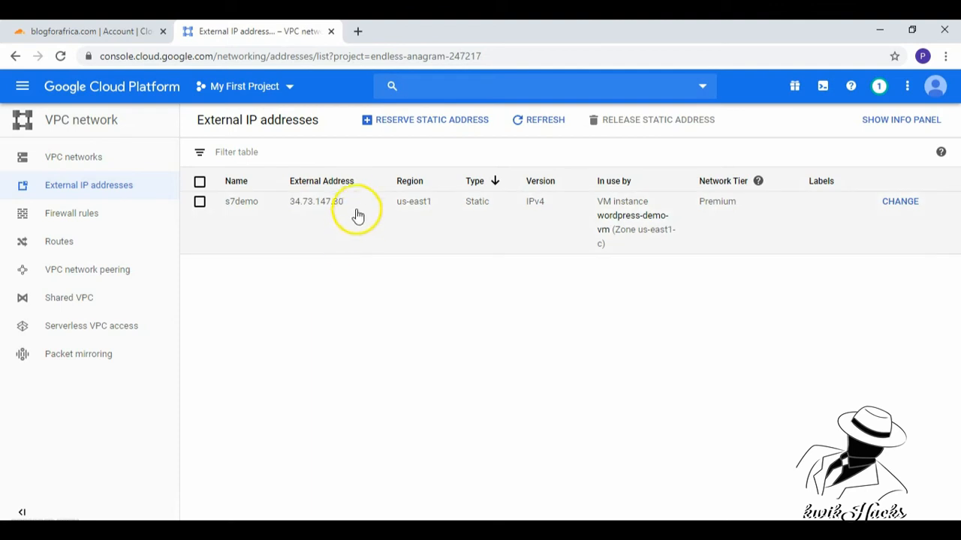
drag(359, 208, 292, 211)
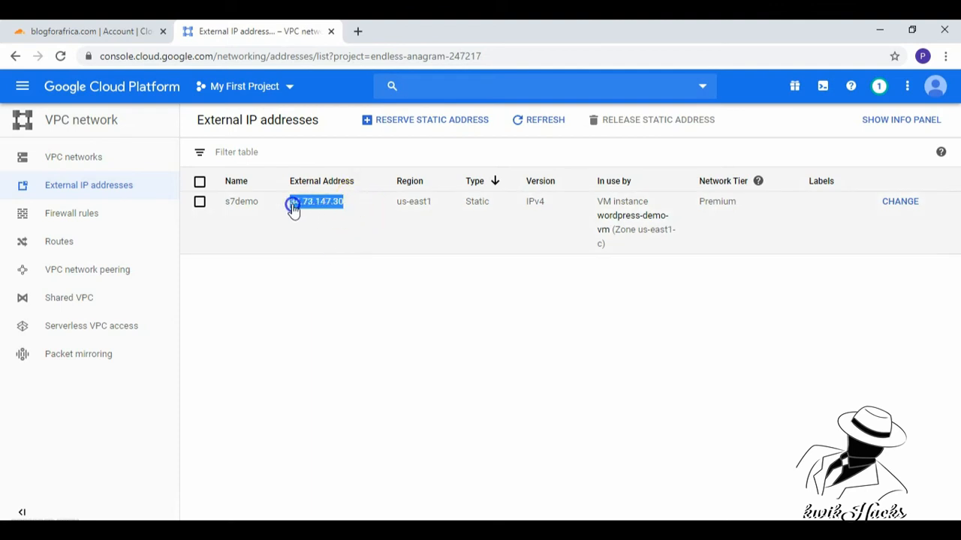
right_click(293, 210)
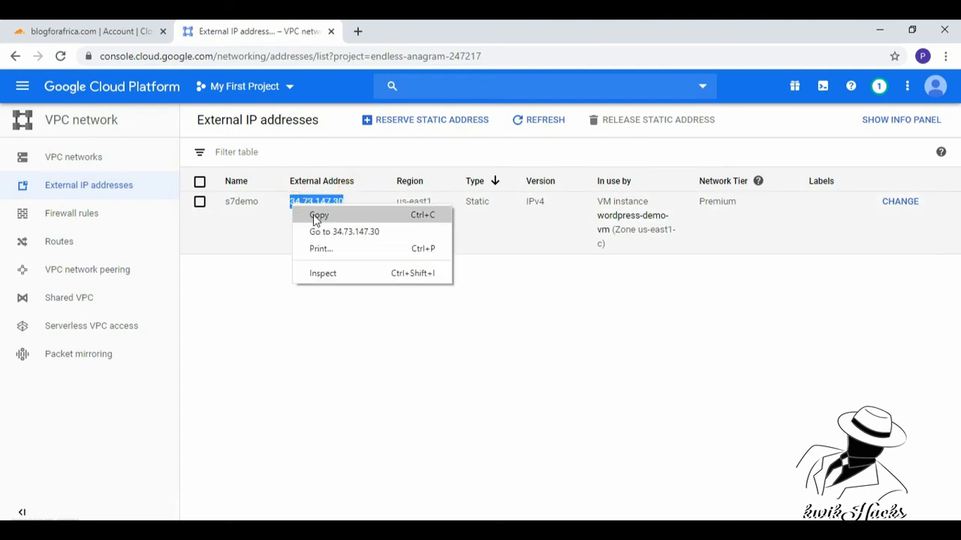
click(316, 216)
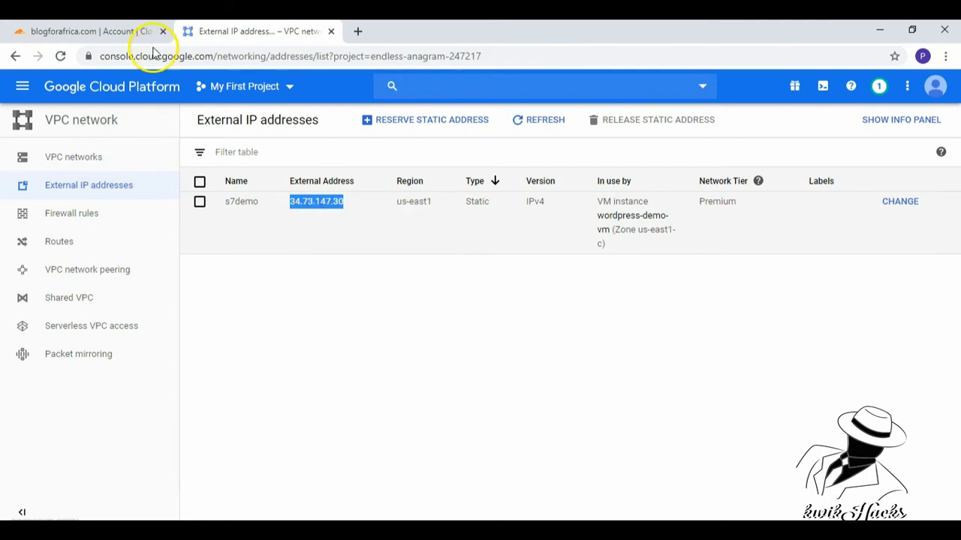
In Cloudflare's DNS management for blogforafrica.com, set the A record's content to the copied address 34.73.147.30.
click(86, 31)
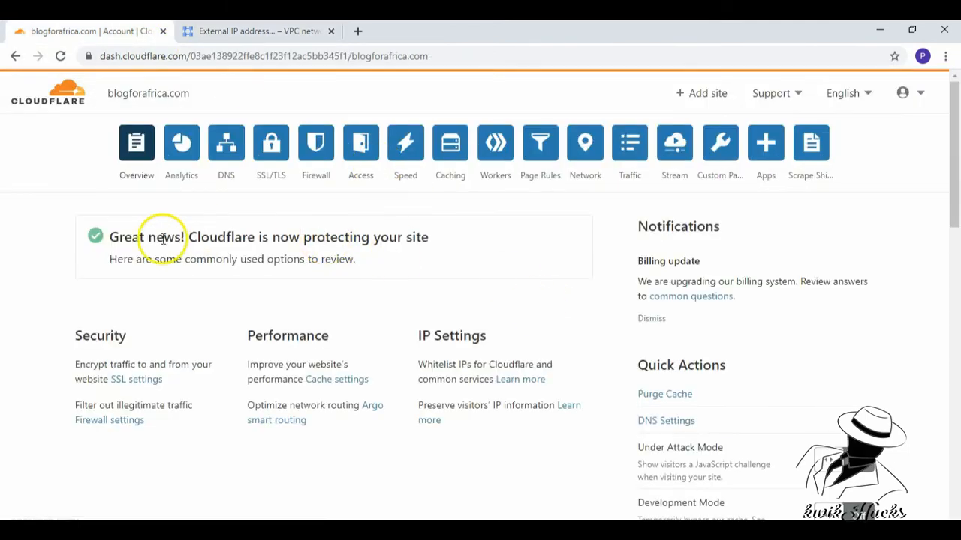
click(229, 150)
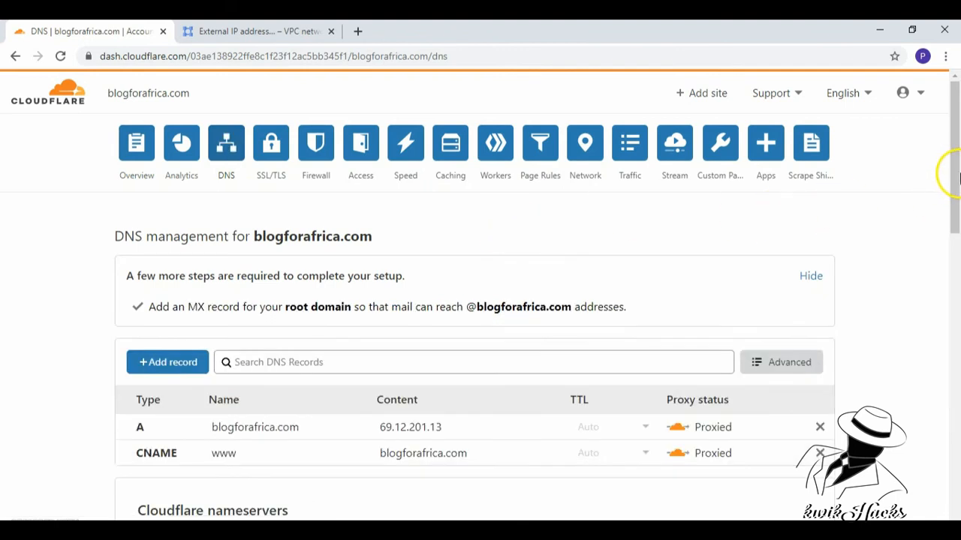
scroll(957, 175, down, 1)
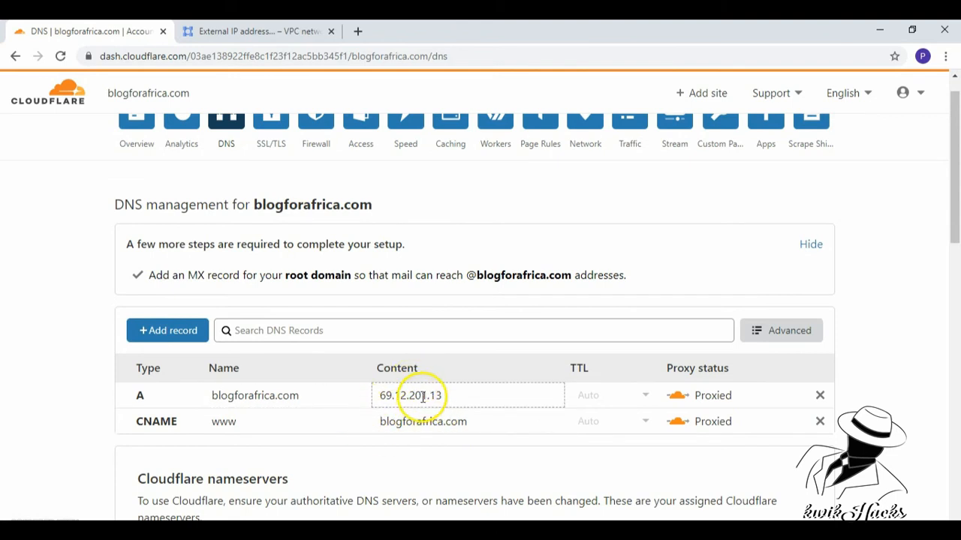
click(432, 396)
click(460, 404)
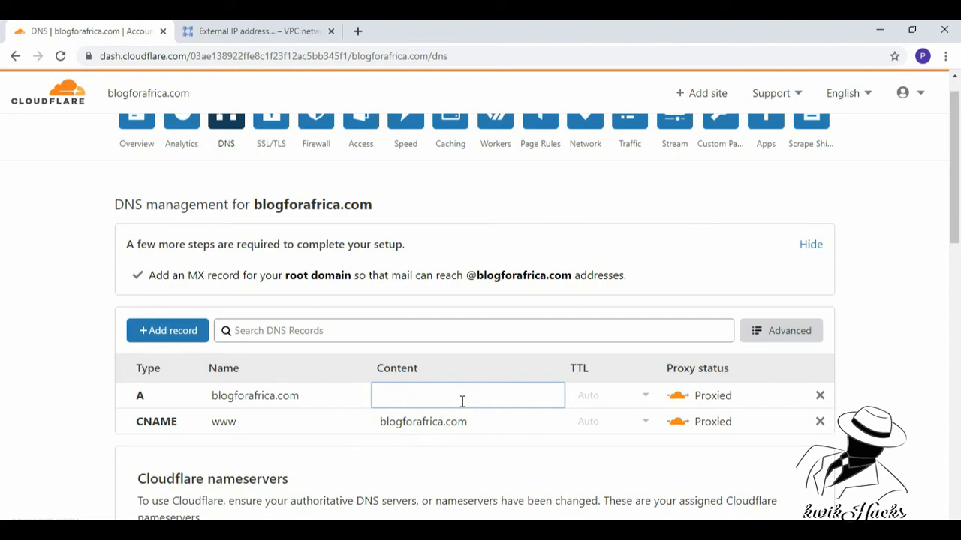
right_click(461, 401)
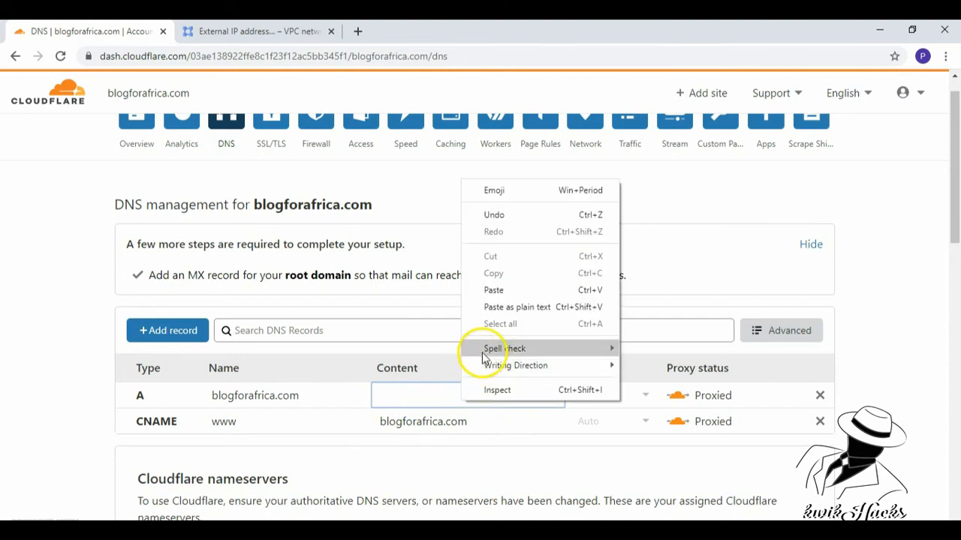
click(496, 290)
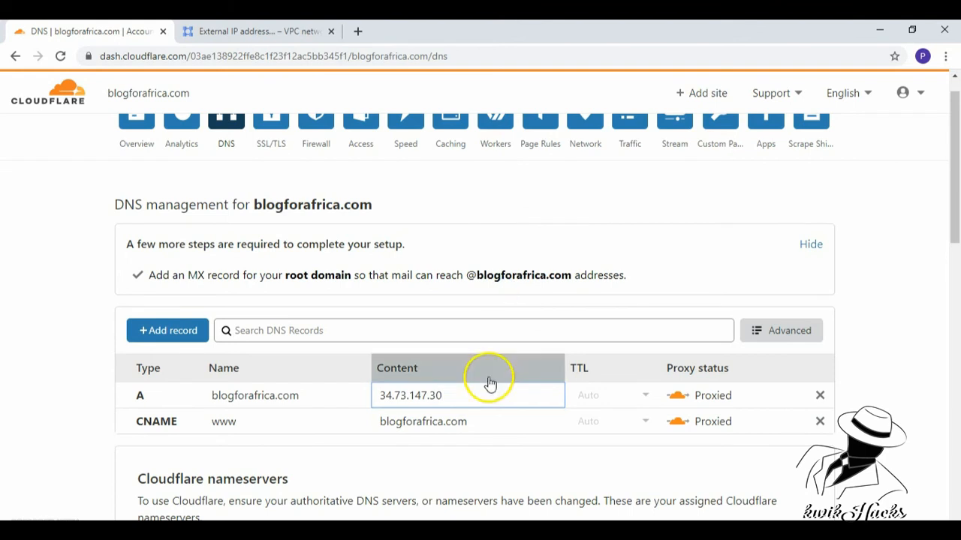
click(482, 315)
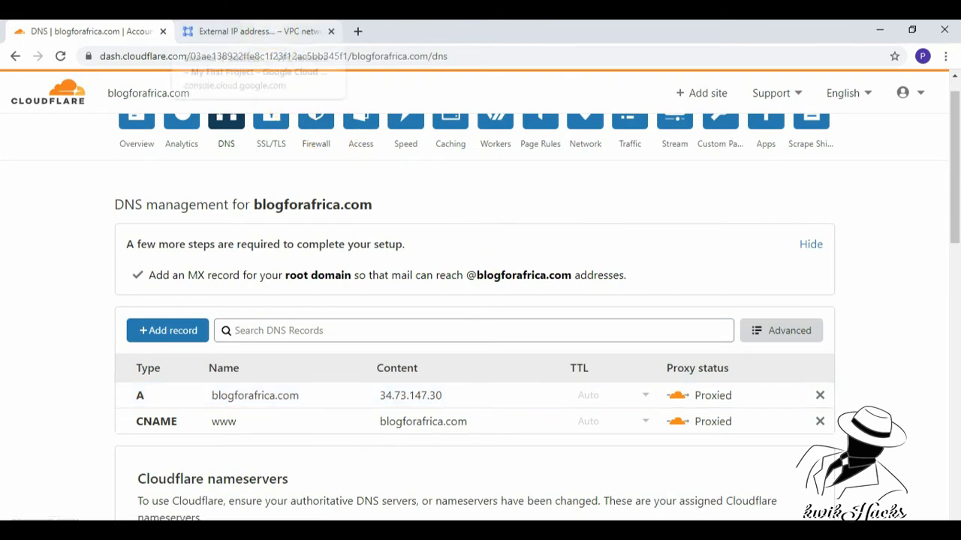
Load blogforafrica.com in a new browser tab and look over the WordPress home page.
click(259, 31)
click(92, 32)
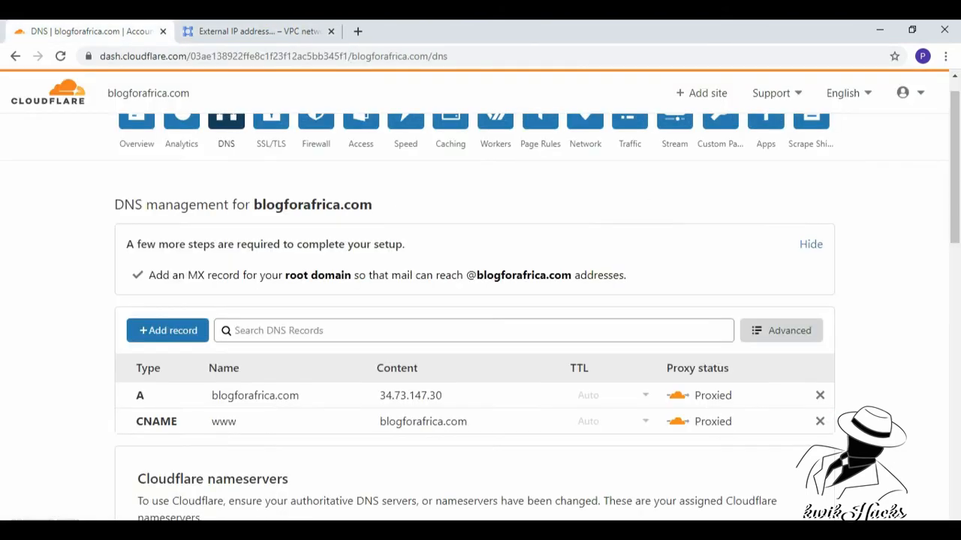
click(358, 31)
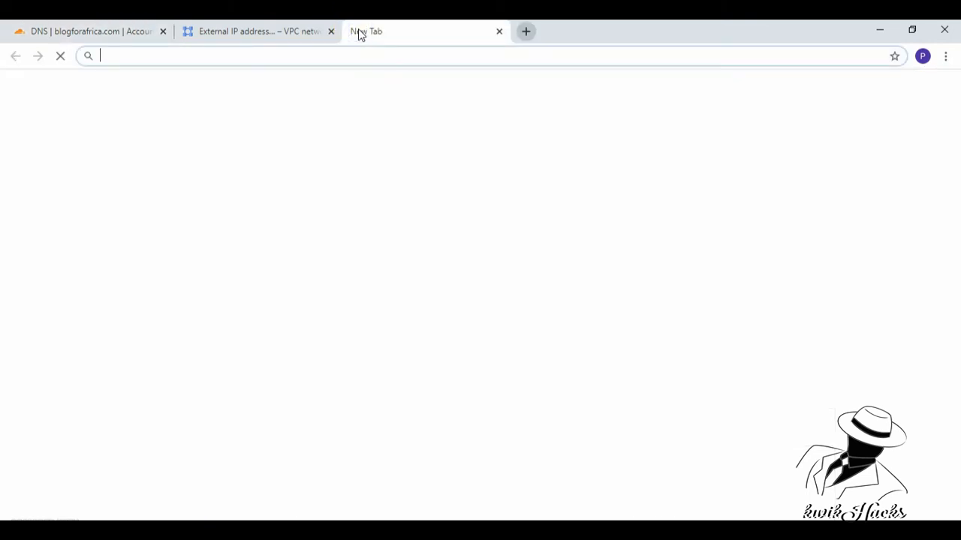
text(blogfo)
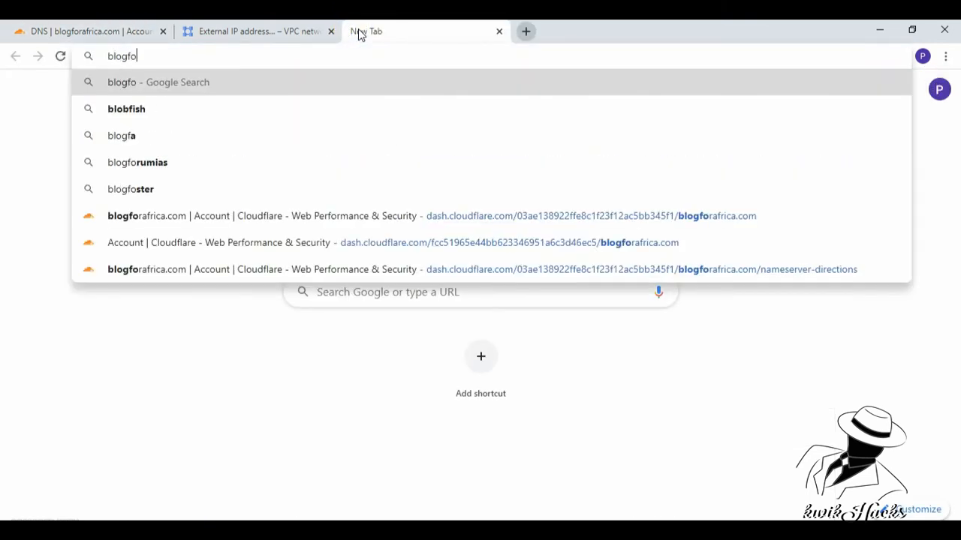
text(ra)
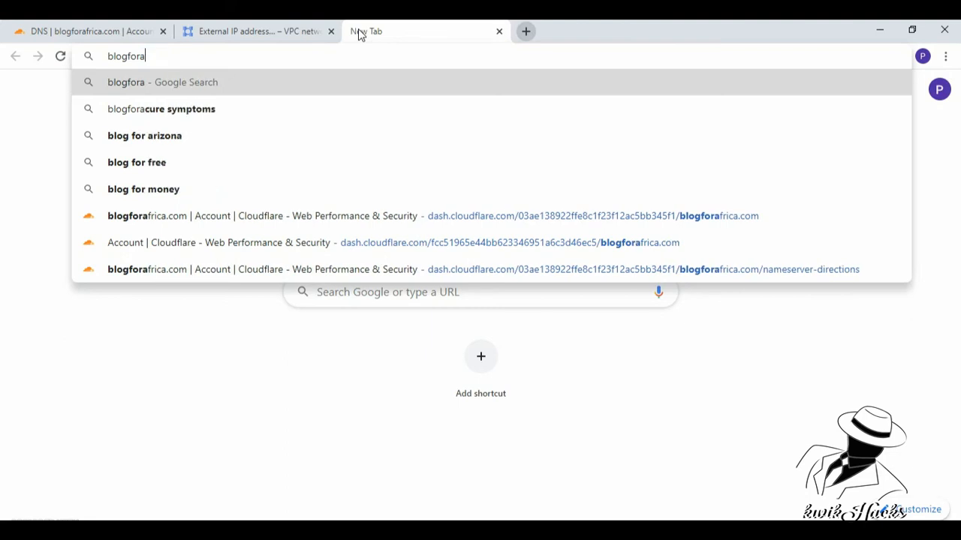
text(frica.)
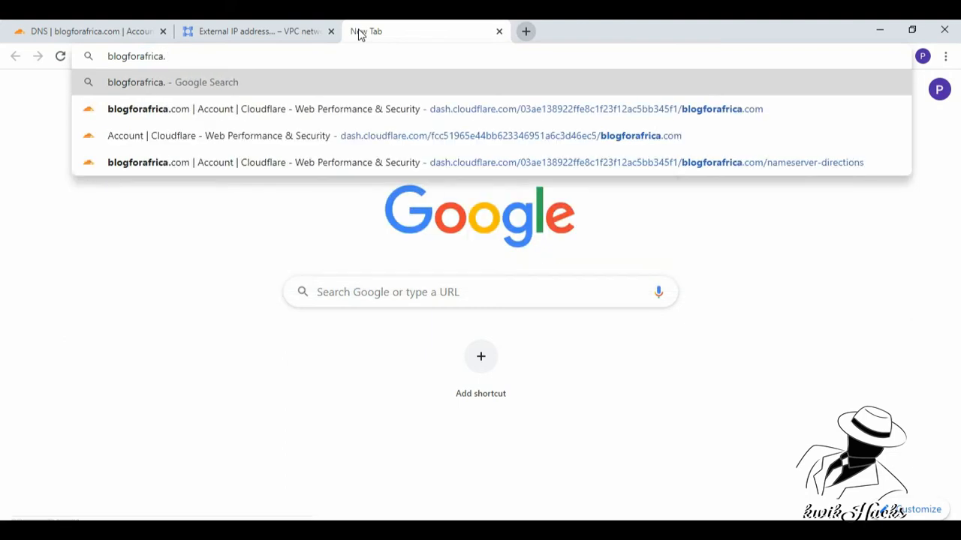
text(com)
key(Return)
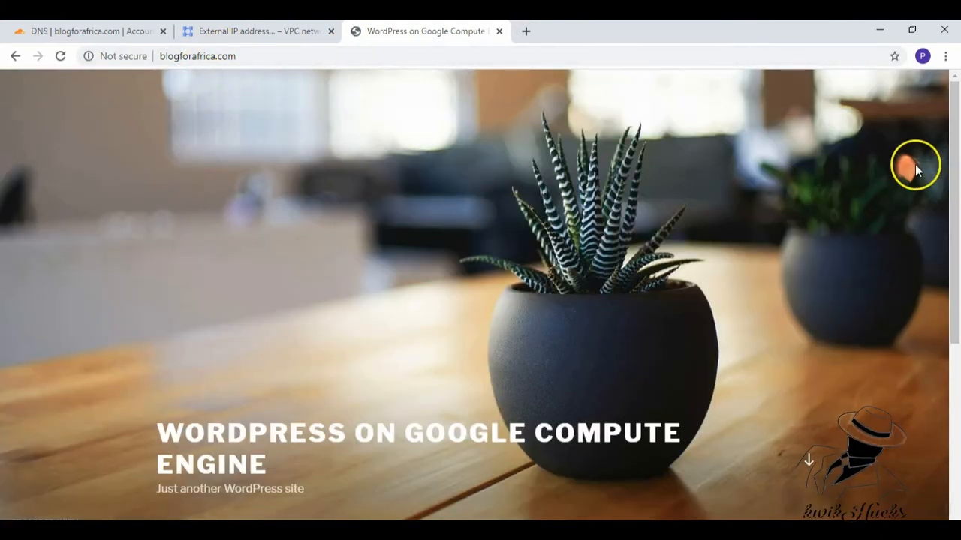
drag(957, 187, 950, 208)
click(236, 138)
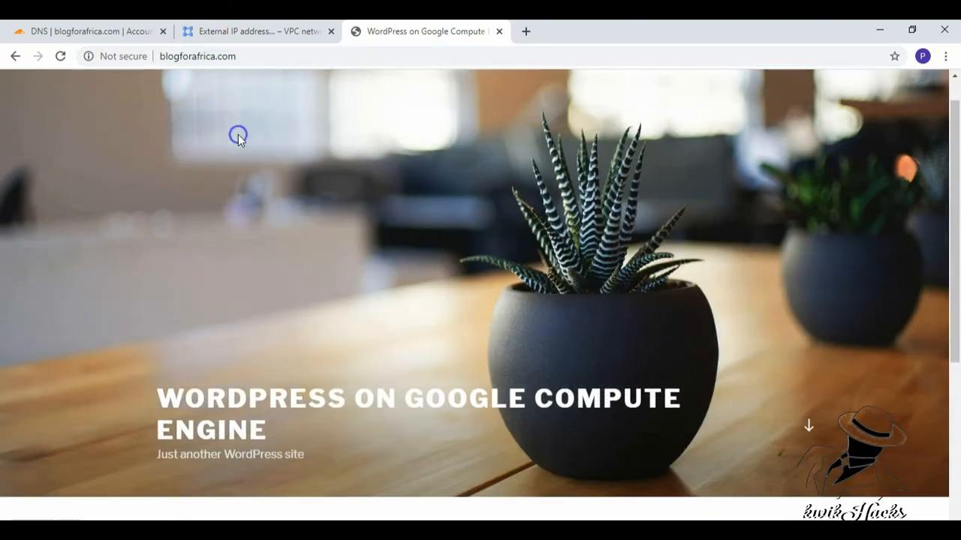
Open the site's WordPress login page at blogforafrica.com/wp-admin.
click(278, 53)
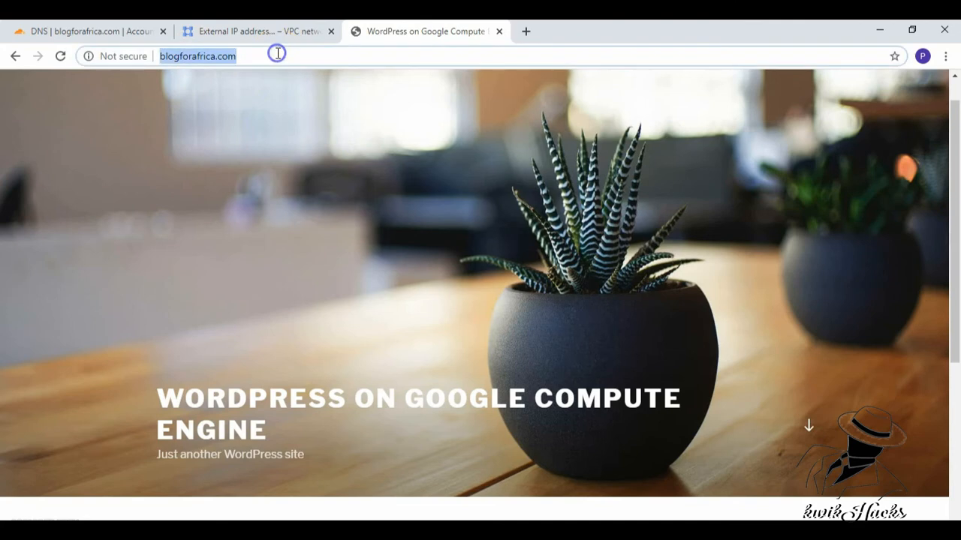
click(276, 53)
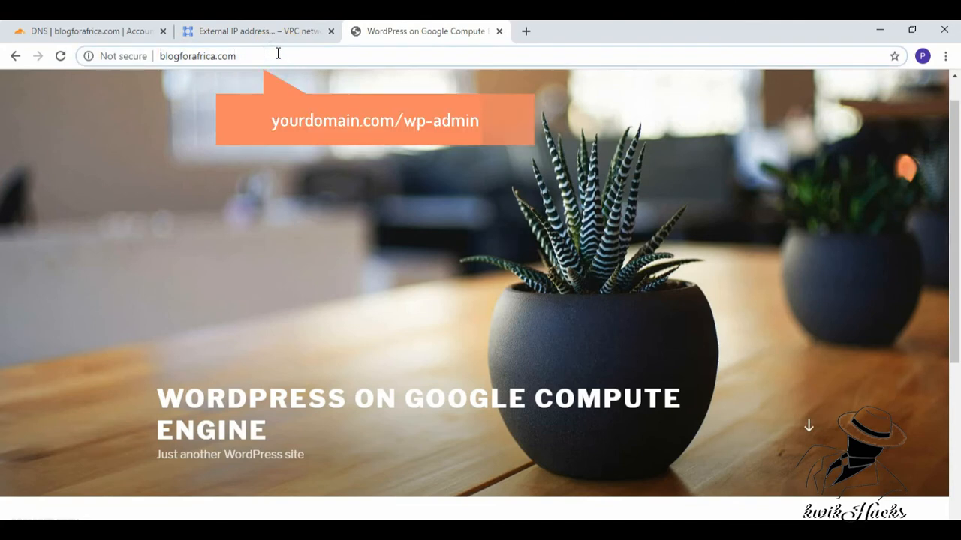
text(/wp-admin)
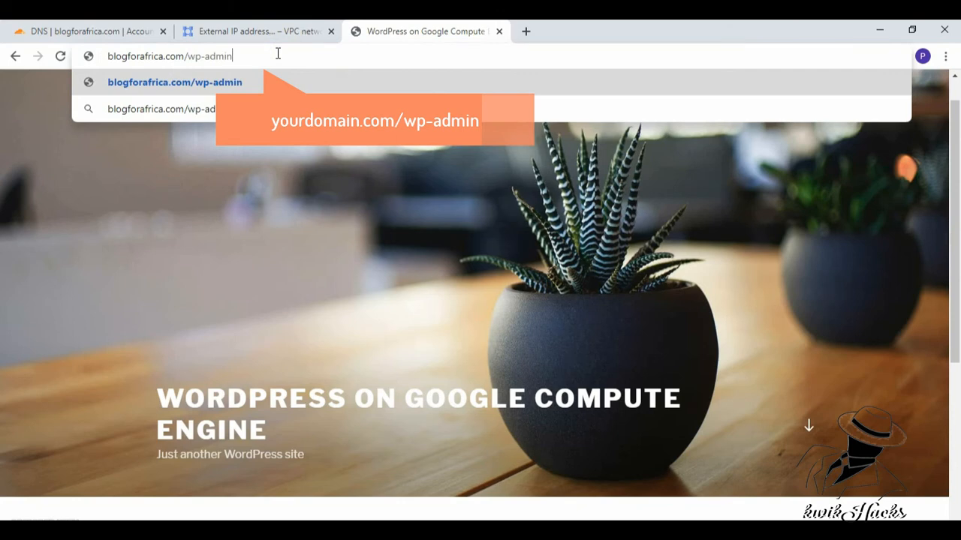
key(Return)
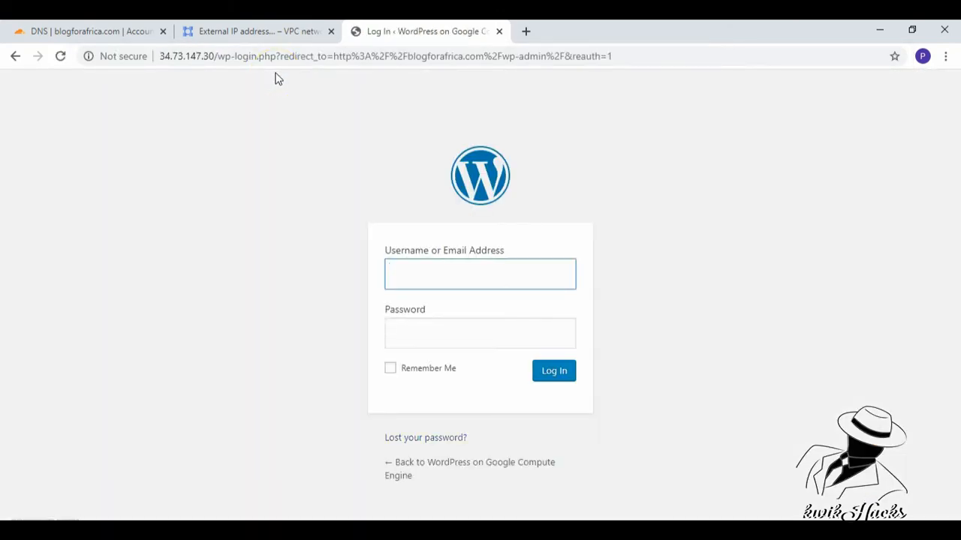
Switch to Google Cloud Platform and open the wordpress-demo deployment's details in Deployment Manager.
click(258, 31)
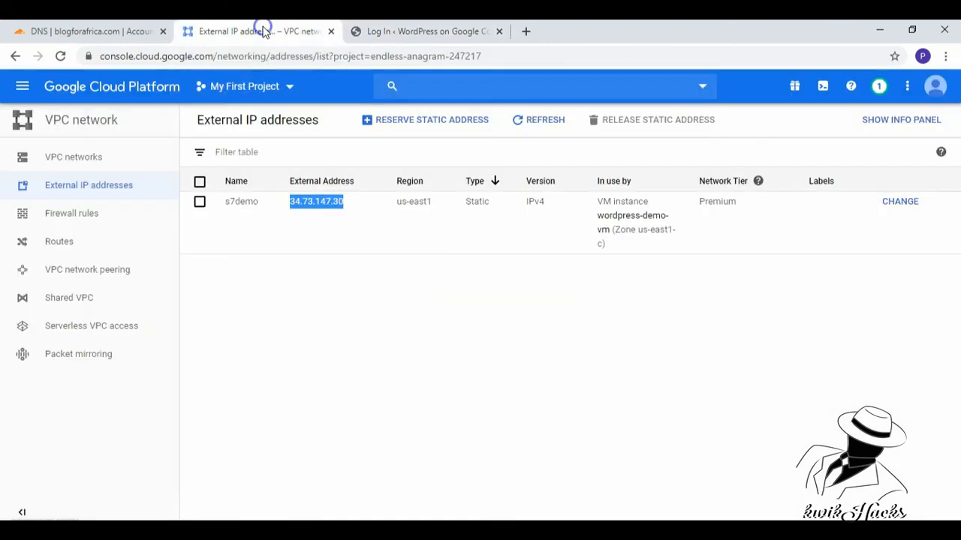
click(21, 87)
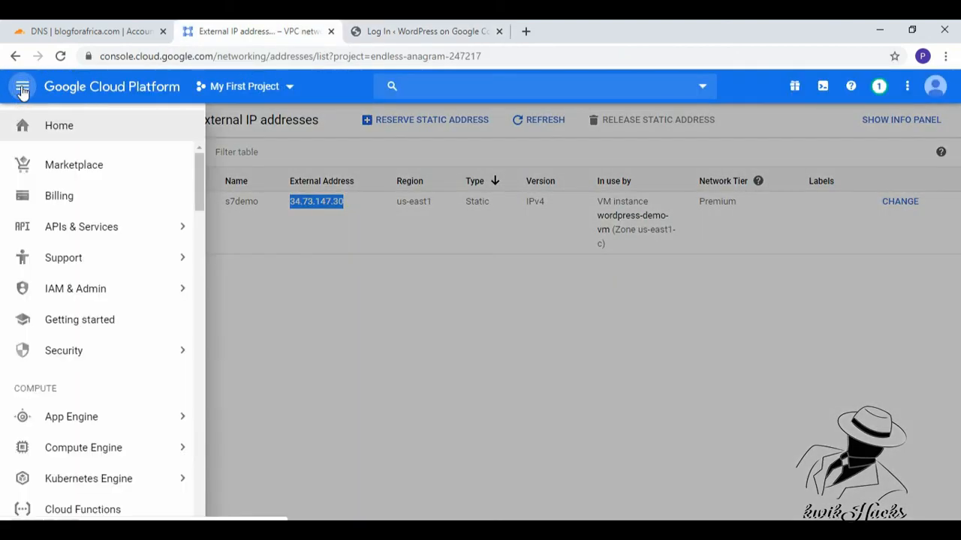
drag(200, 177, 200, 356)
mouse_move(128, 308)
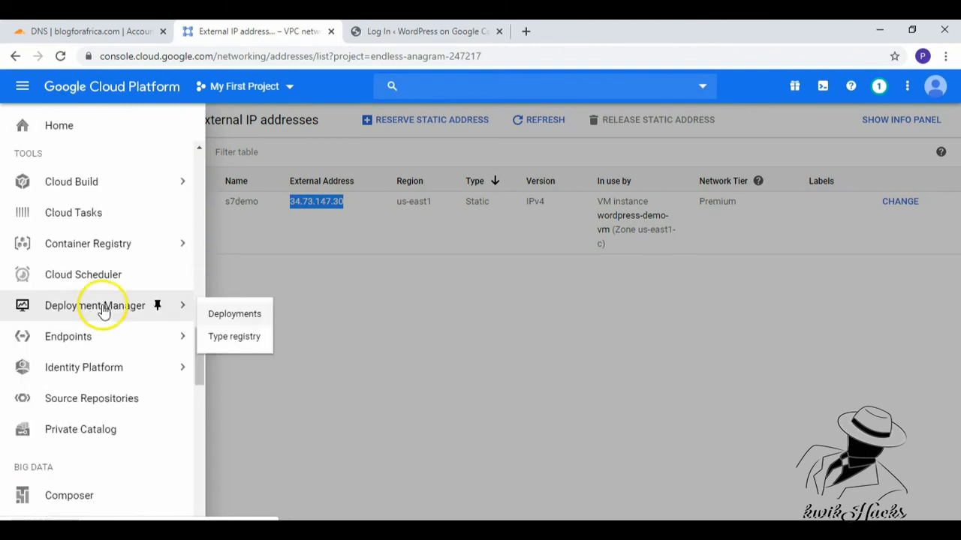
click(236, 315)
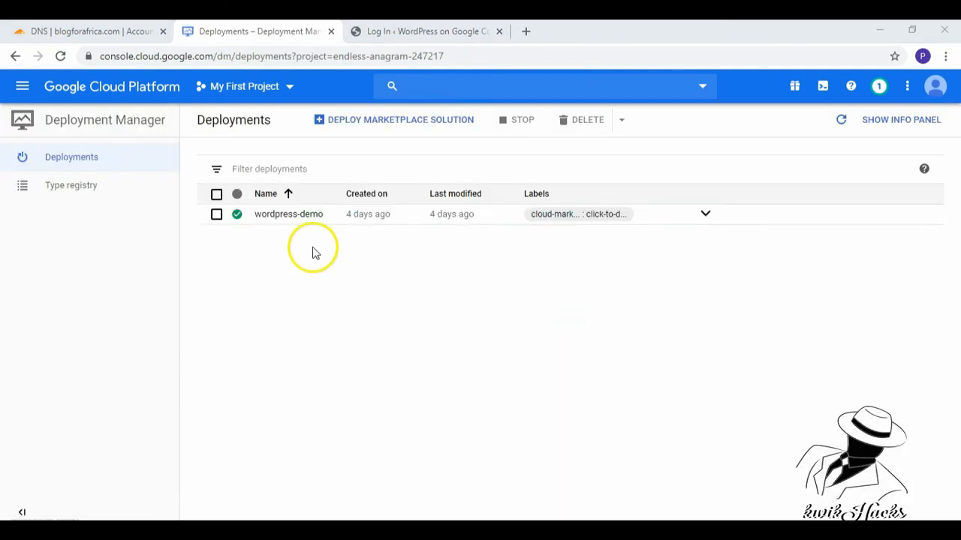
click(286, 216)
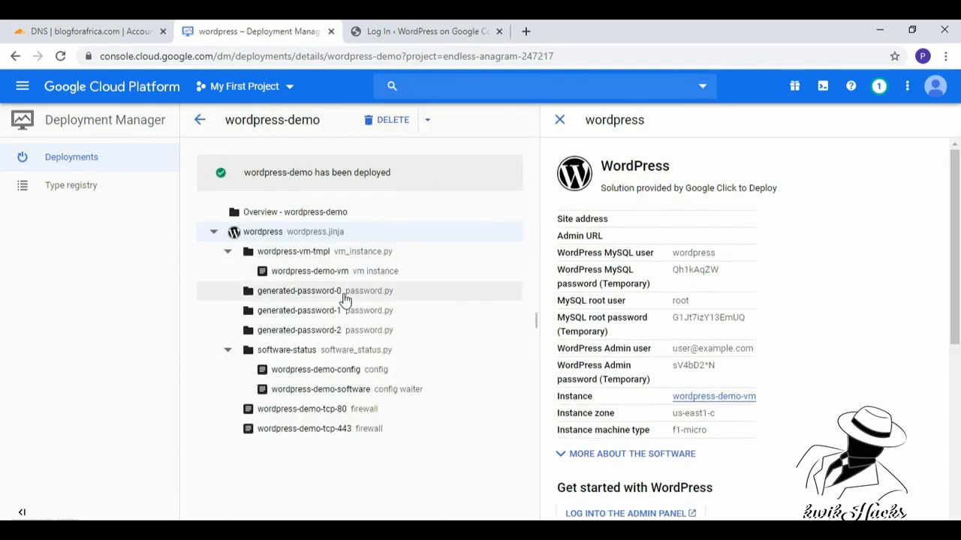
Copy the WordPress Admin user from the deployment details into the WordPress login form's username or e-mail field.
triple_click(643, 347)
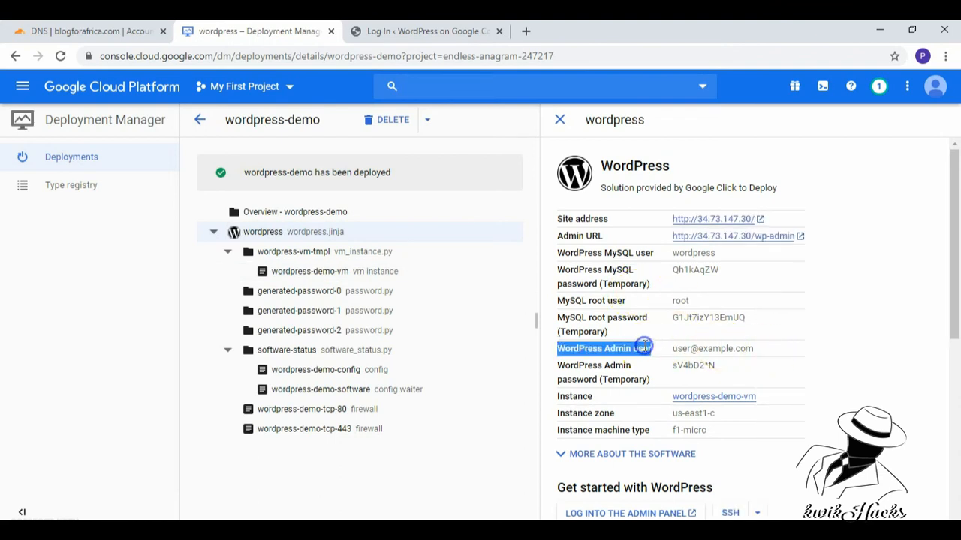
triple_click(701, 346)
right_click(700, 347)
click(720, 358)
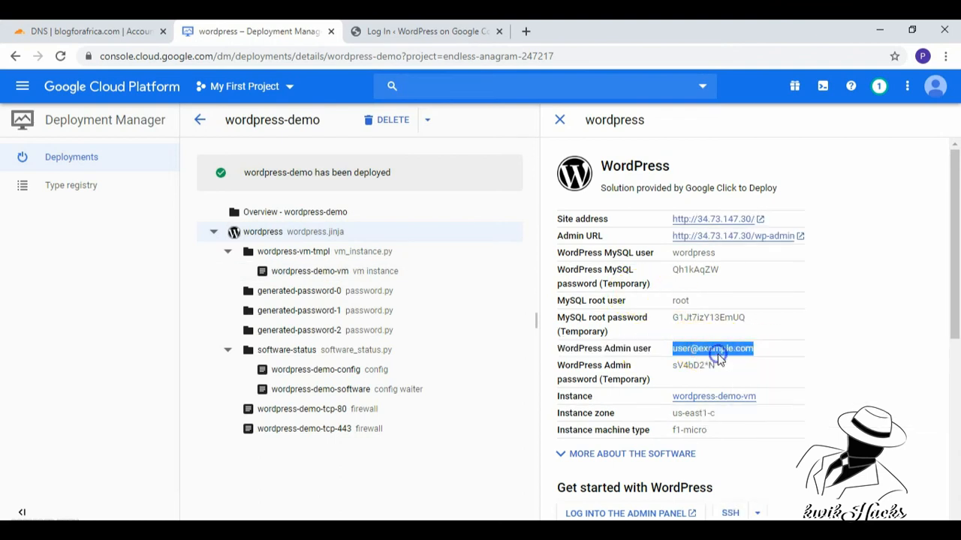
click(435, 32)
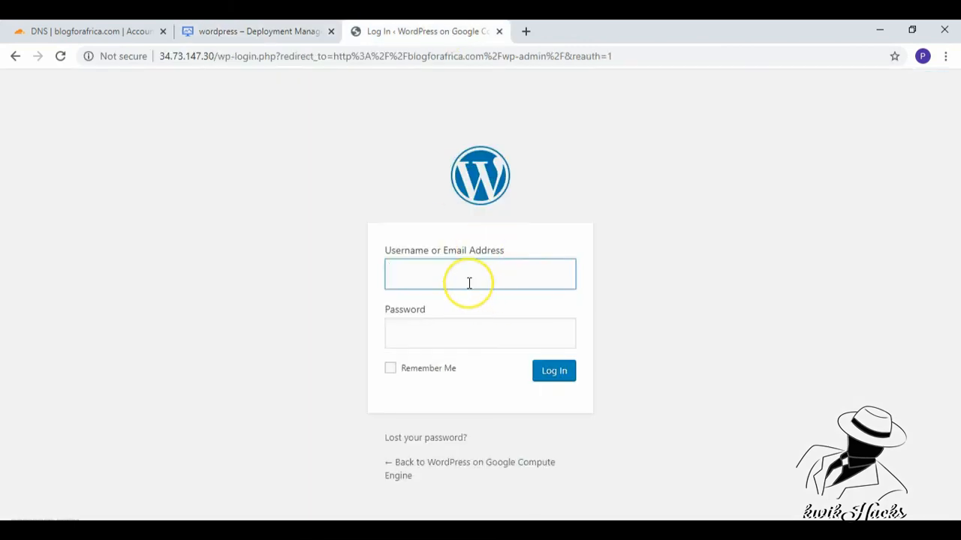
key(ctrl+v)
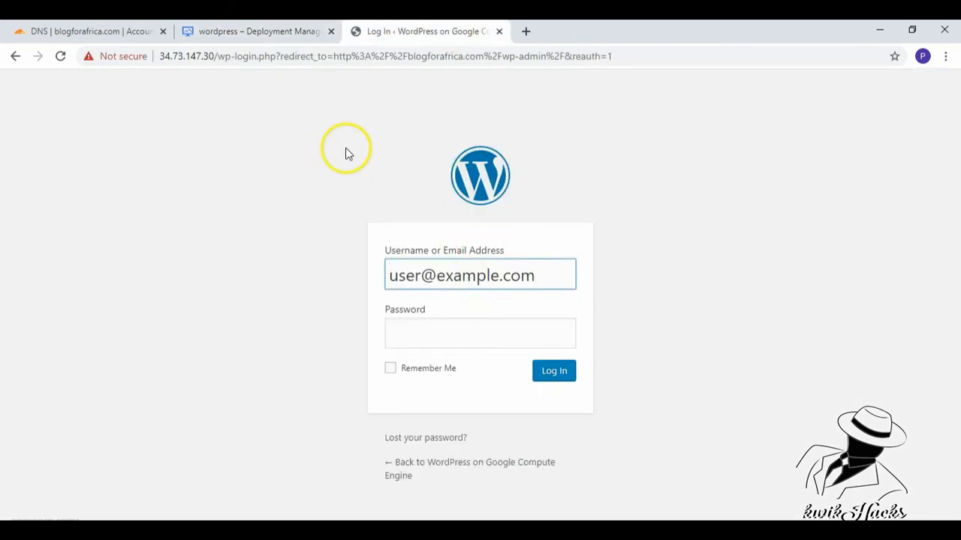
Copy the temporary WordPress Admin password from the wordpress-demo deployment details into the login form's password field and log in.
click(275, 29)
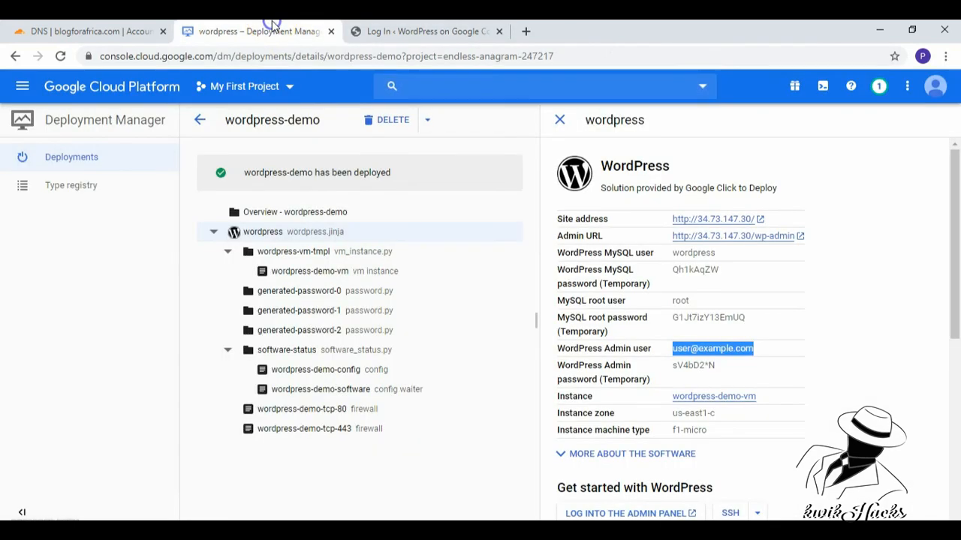
triple_click(698, 364)
right_click(698, 364)
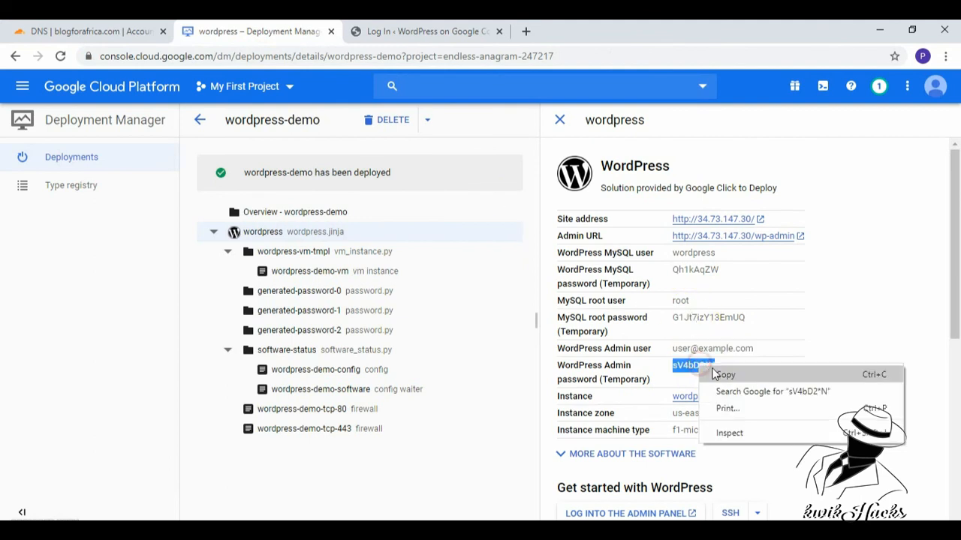
click(721, 376)
click(376, 30)
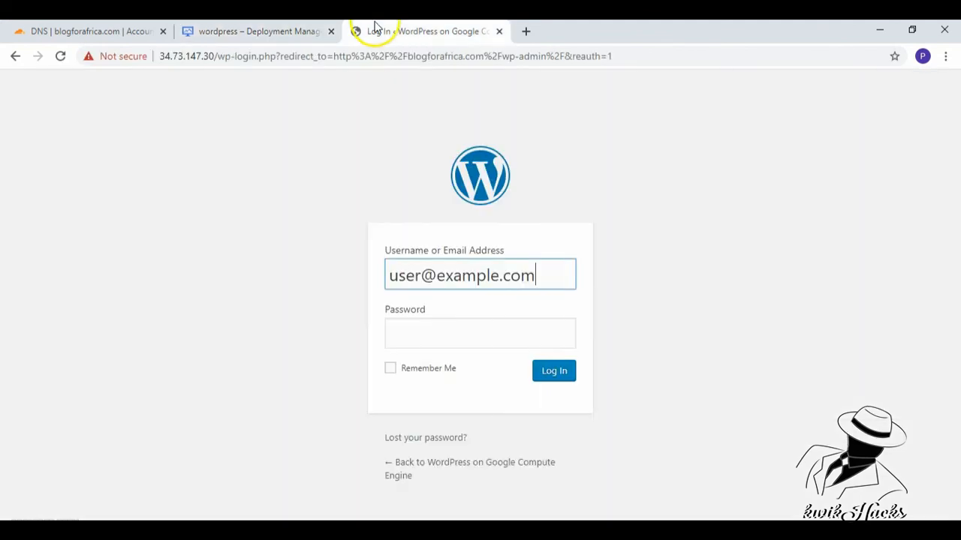
right_click(411, 325)
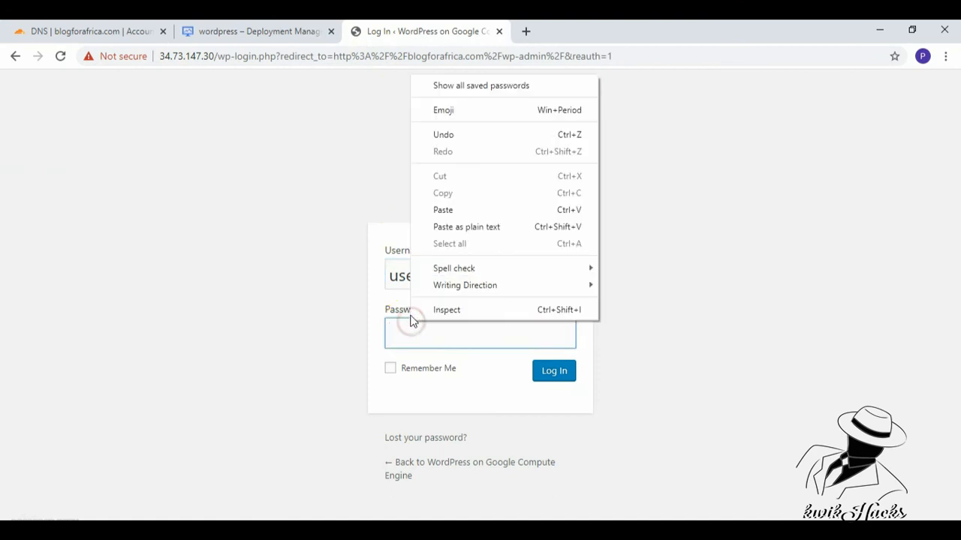
click(450, 213)
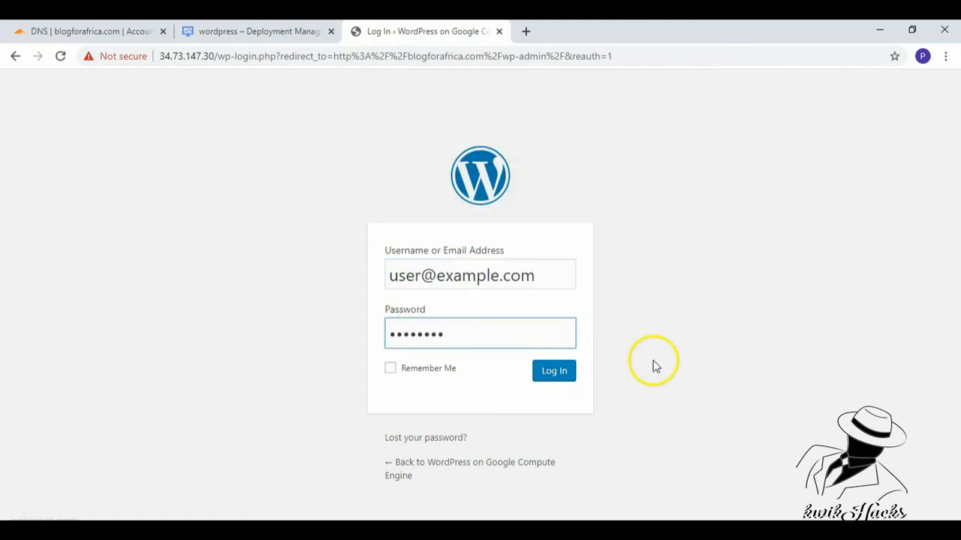
click(552, 371)
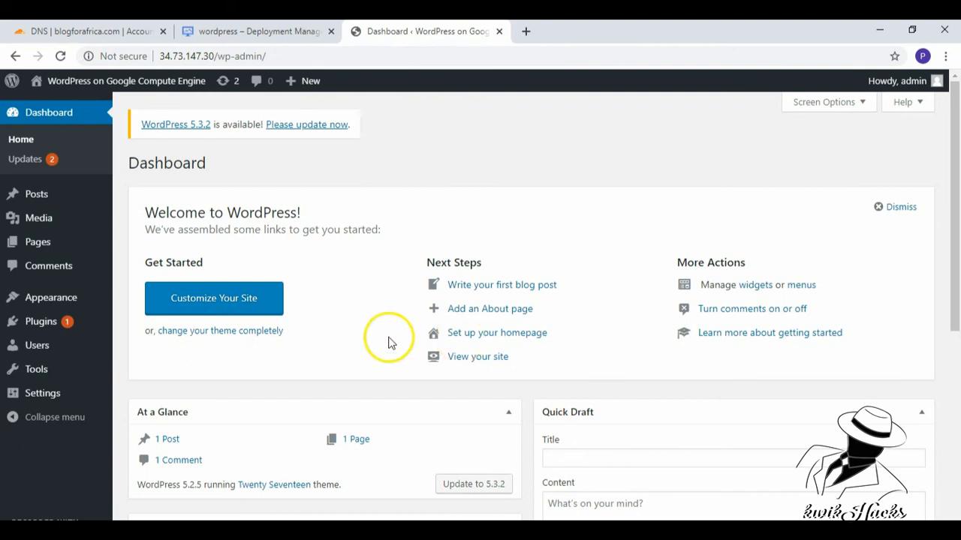
Open WordPress's General Settings and locate the WordPress Address (URL) and Site Address (URL) settings.
mouse_move(64, 401)
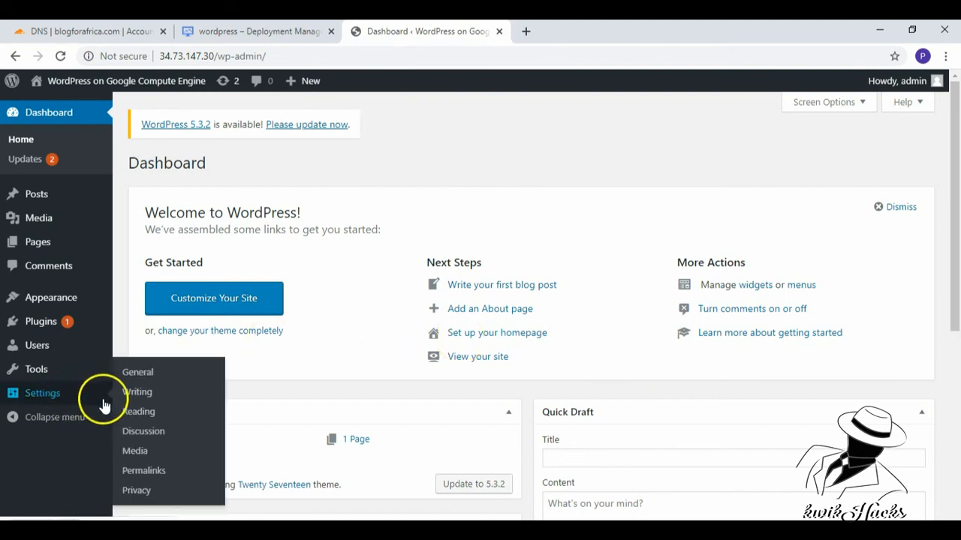
click(136, 376)
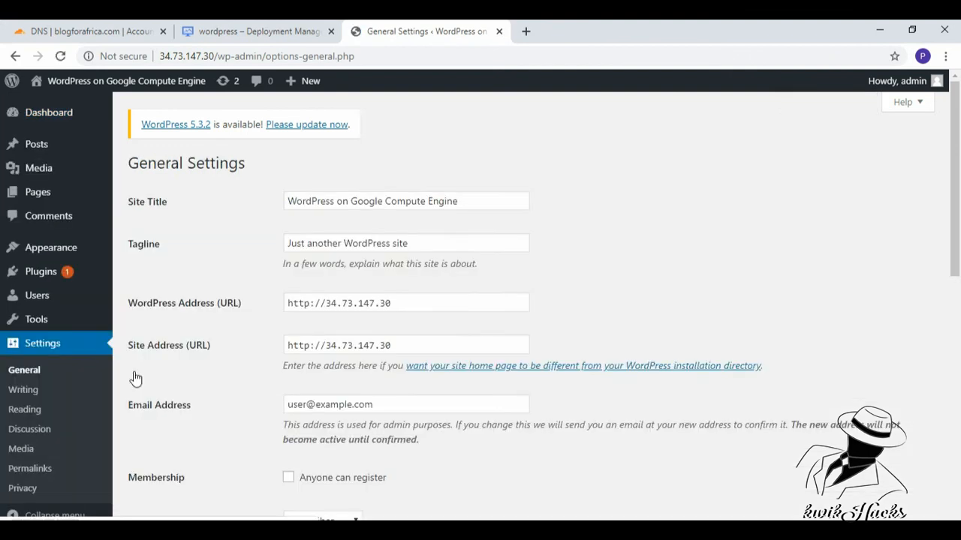
click(227, 304)
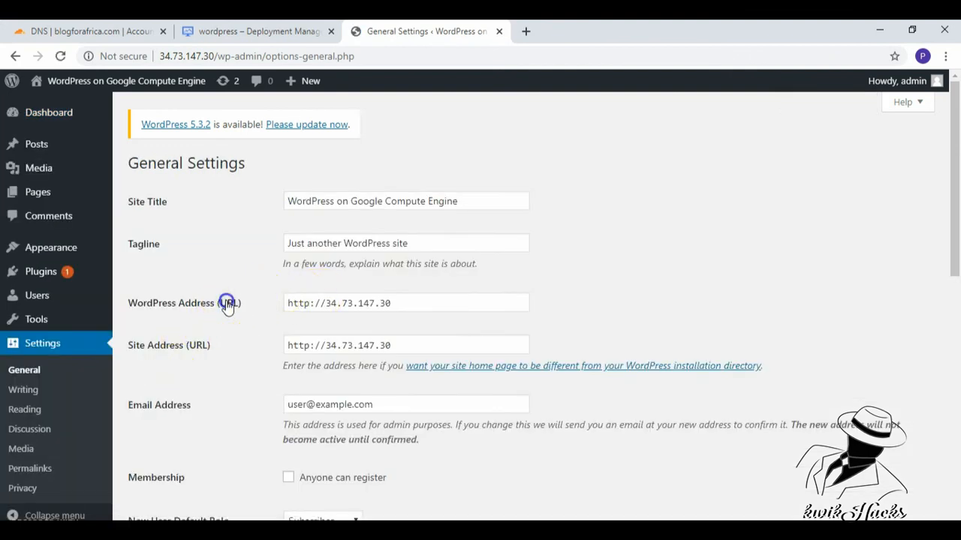
triple_click(220, 305)
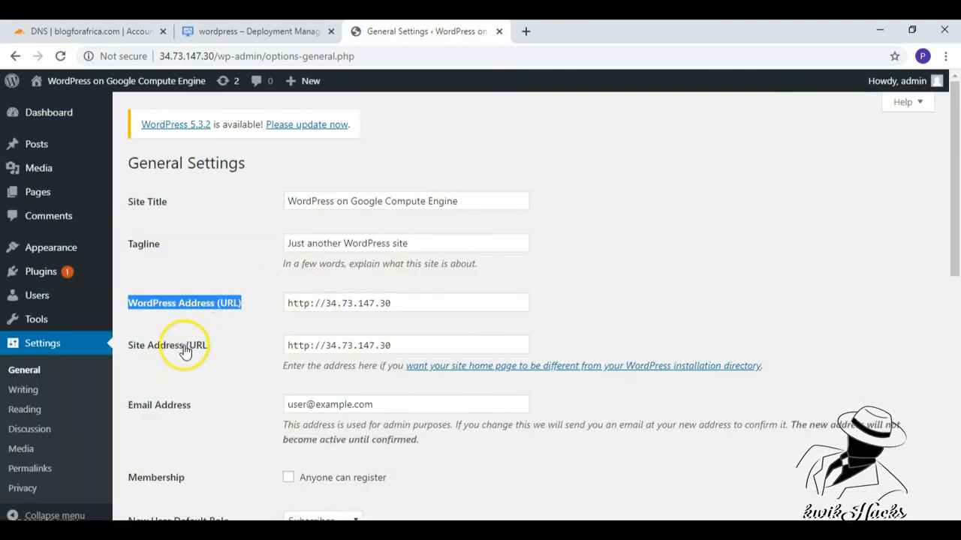
triple_click(184, 346)
click(244, 342)
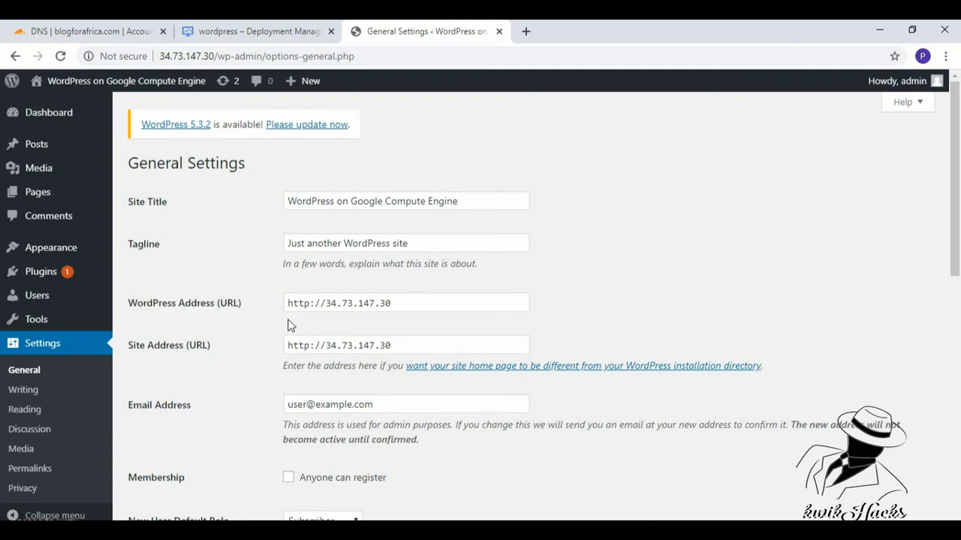
click(349, 301)
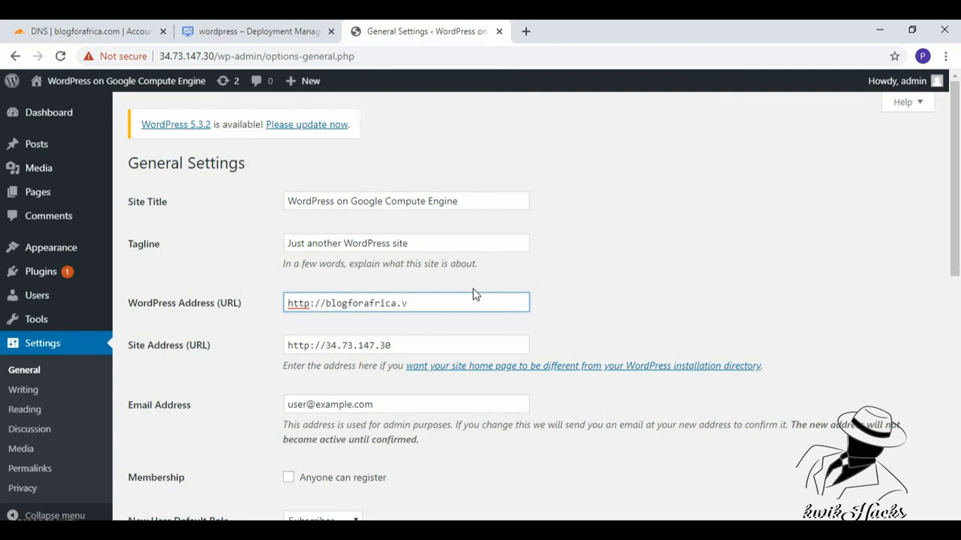
text(om)
key(Tab)
key(End)
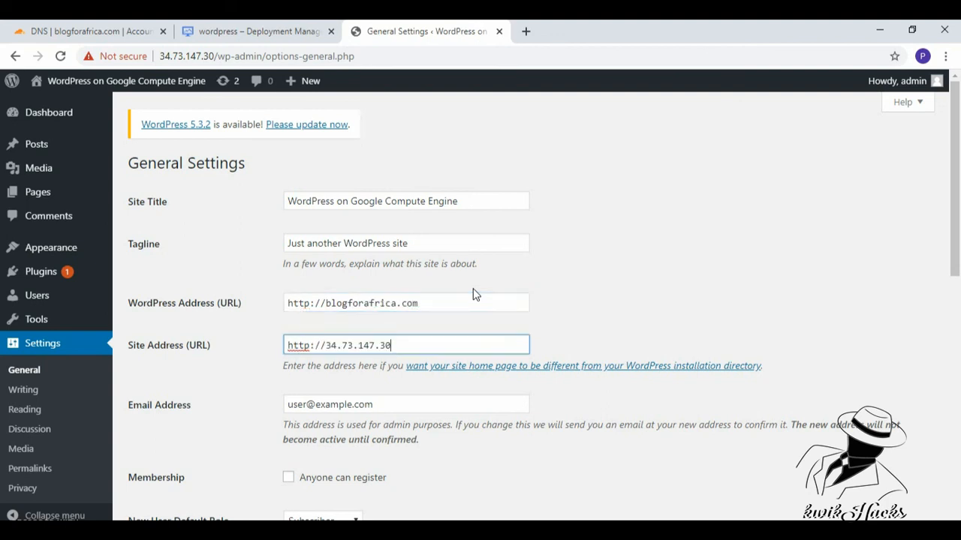
key(BackSpace)
key(BackSpace)
key(BackSpace)
key(BackSpace)
key(BackSpace)
key(ctrl+z)
key(ctrl+z)
key(ctrl+z)
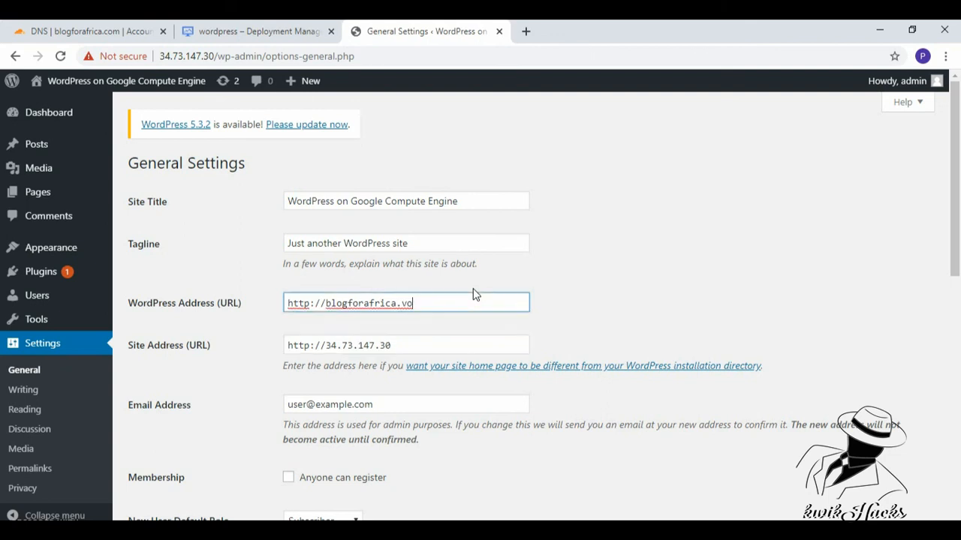
key(BackSpace)
key(BackSpace)
text(com)
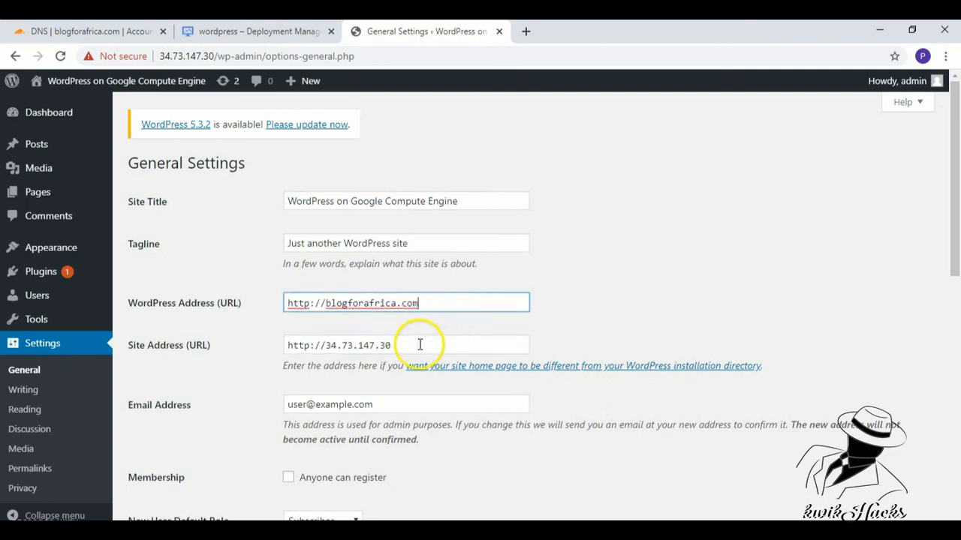
click(420, 344)
key(BackSpace)
key(BackSpace)
key(BackSpace)
key(BackSpace)
key(BackSpace)
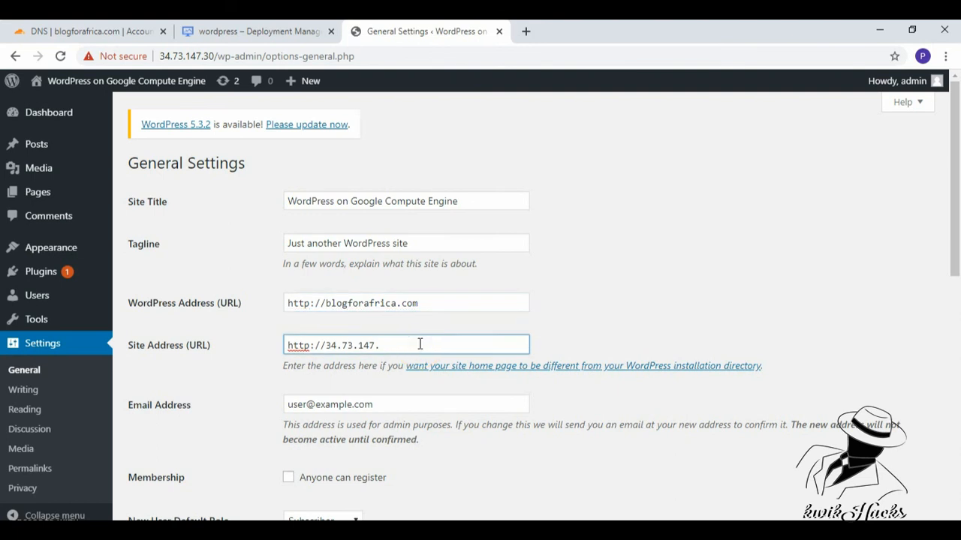
key(BackSpace)
key(BackSpace)
key(BackSpace)
text(blogfo)
text(r)
text(africa)
text(,v)
text(com)
Check the Site Address (URL) entry and save the changes to the General Settings.
double_click(303, 348)
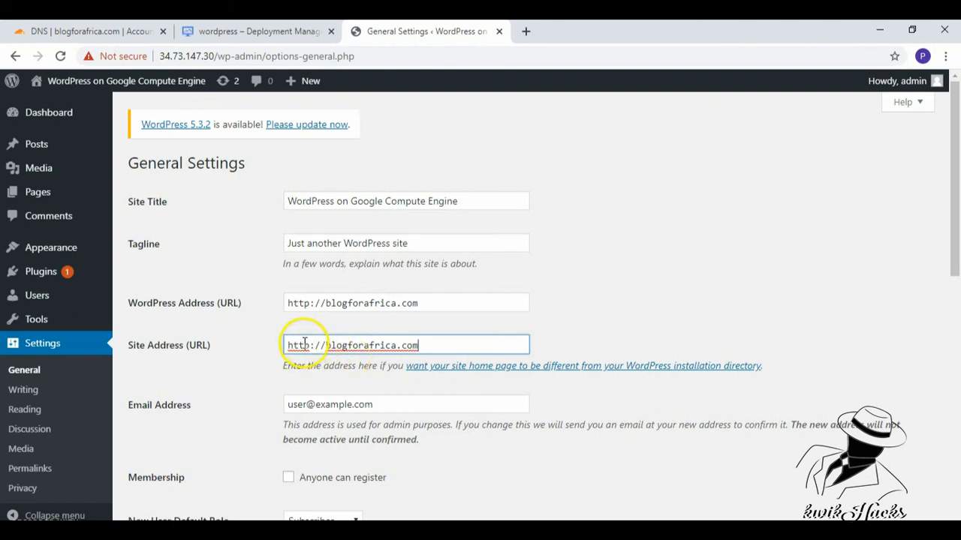
click(247, 373)
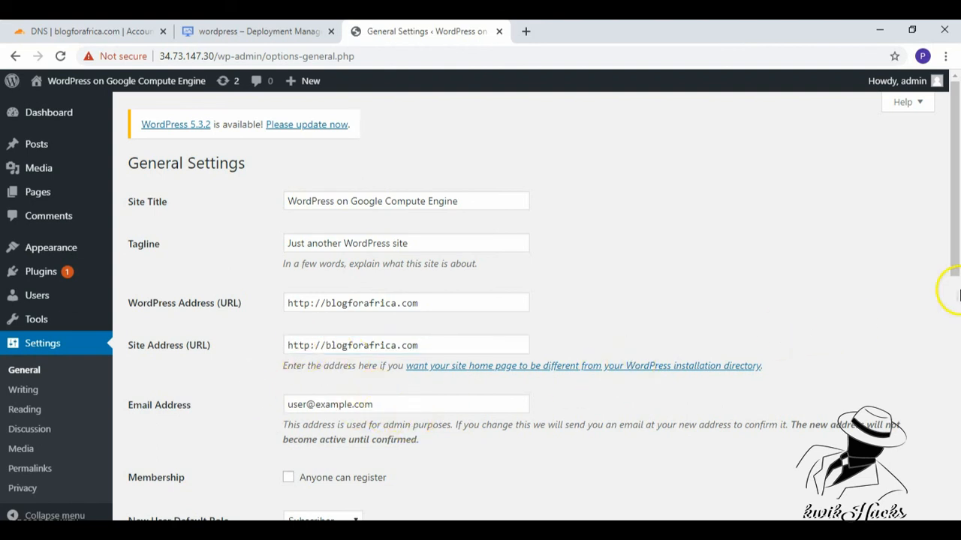
drag(953, 243, 957, 487)
click(164, 462)
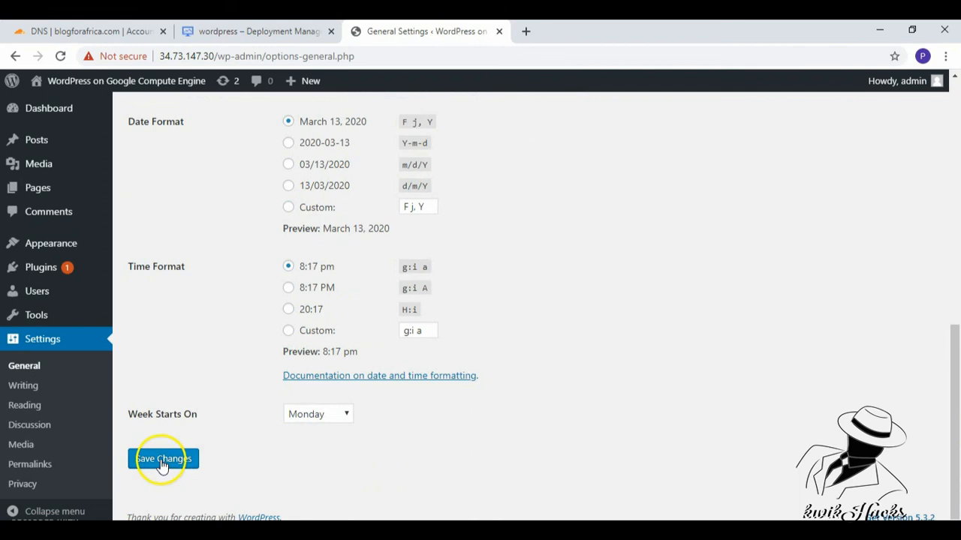